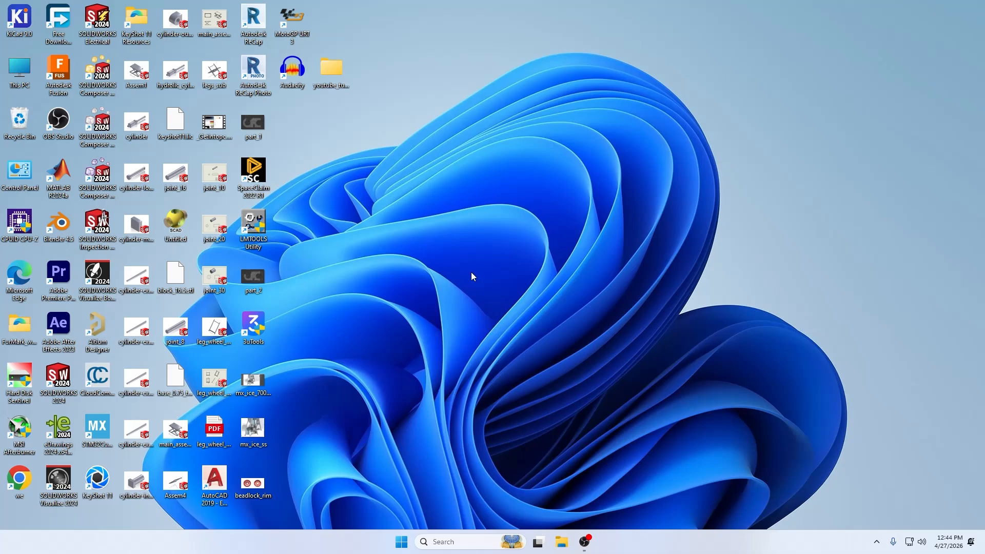
Open Google Chrome, search the web for onshape and open the official Onshape website.
double_click(23, 487)
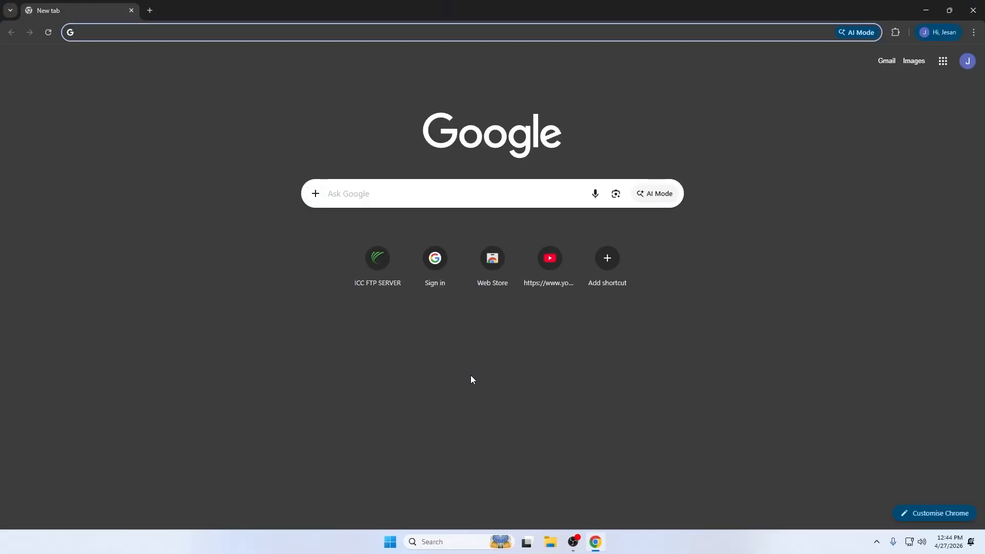
left_click(377, 191)
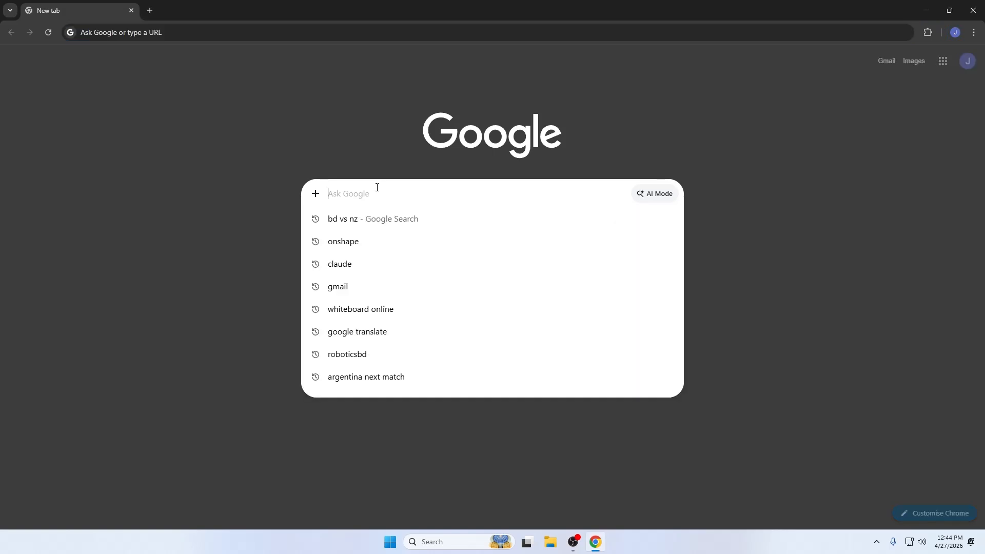
type("on")
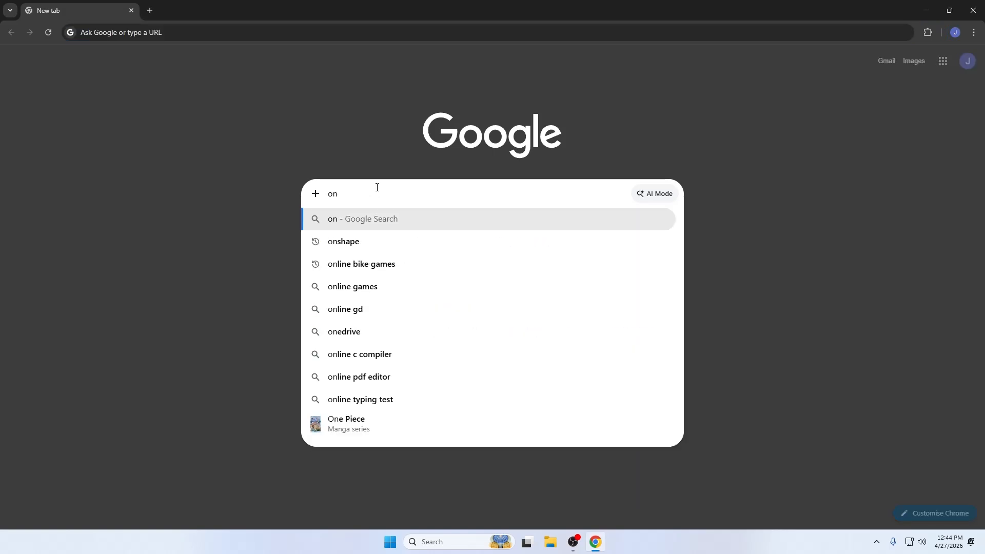
key("Down")
key("Return")
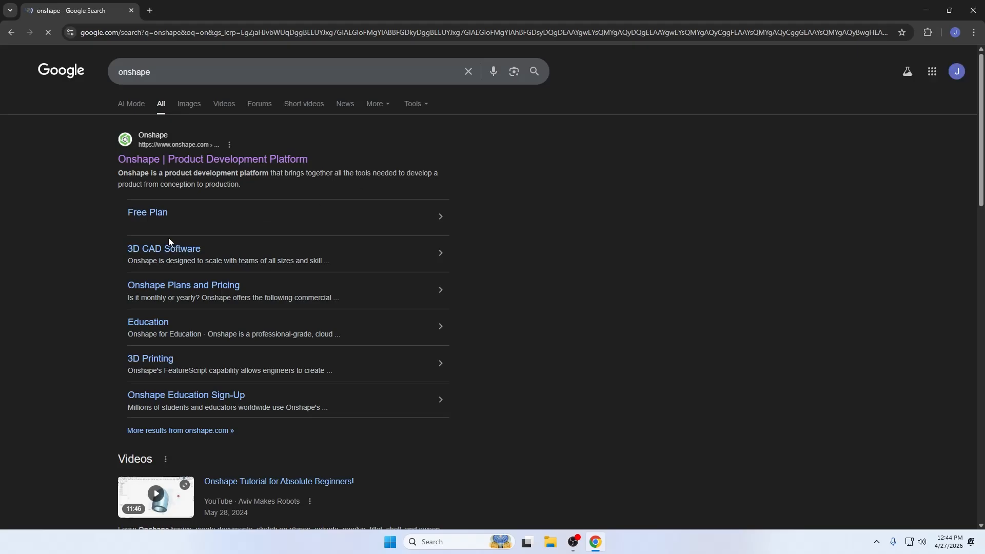
left_click(209, 159)
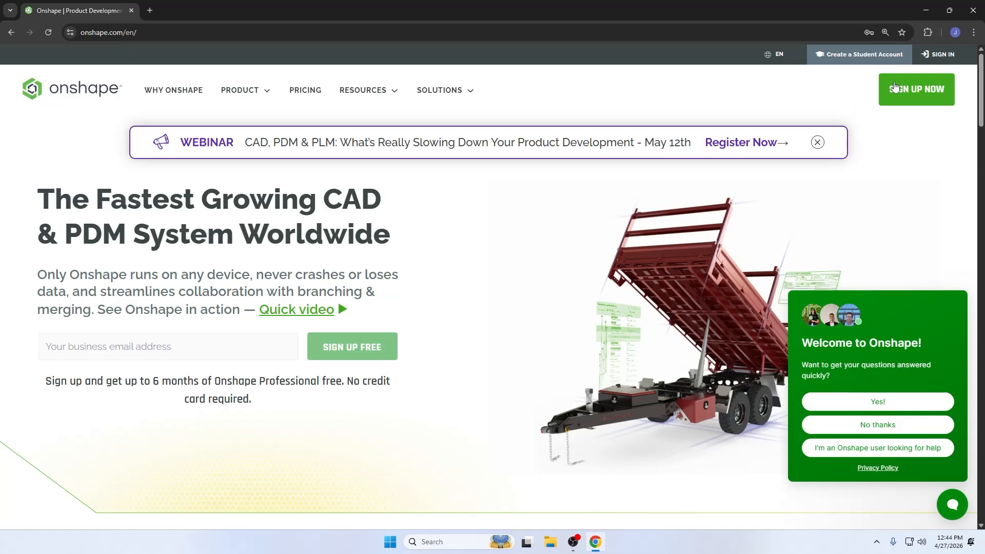
View the Onshape sign-up form, and sign in with the existing account using the filled-in credentials.
left_click(925, 92)
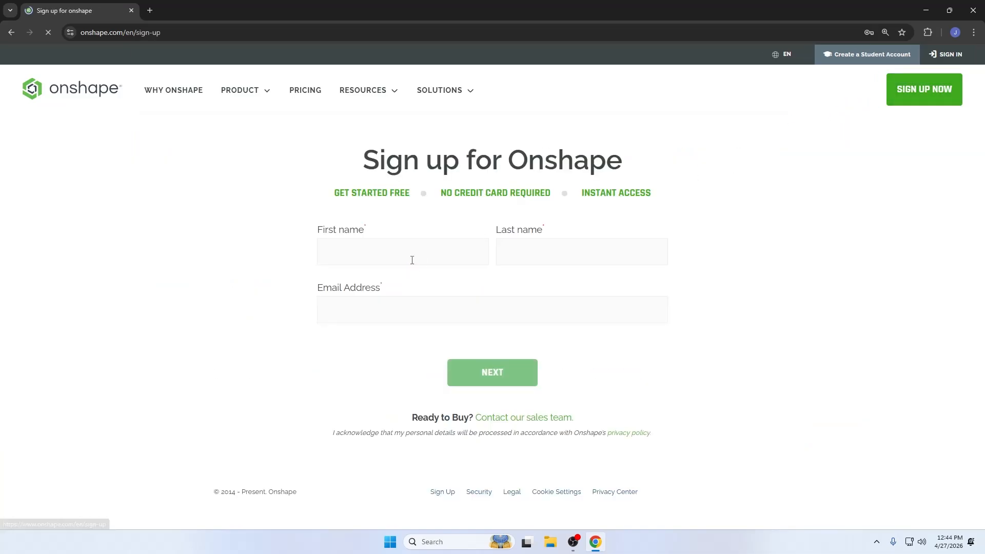
left_click(403, 251)
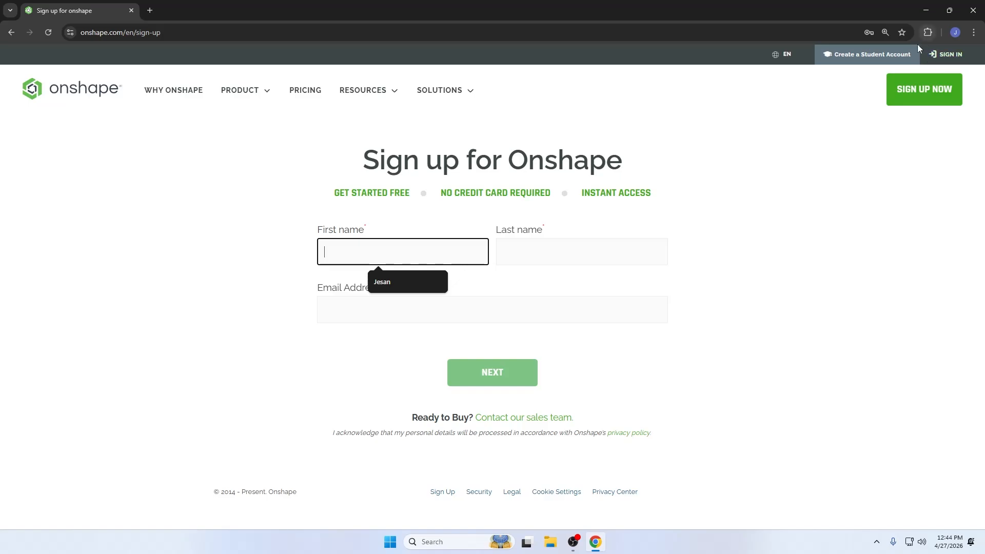
left_click(948, 56)
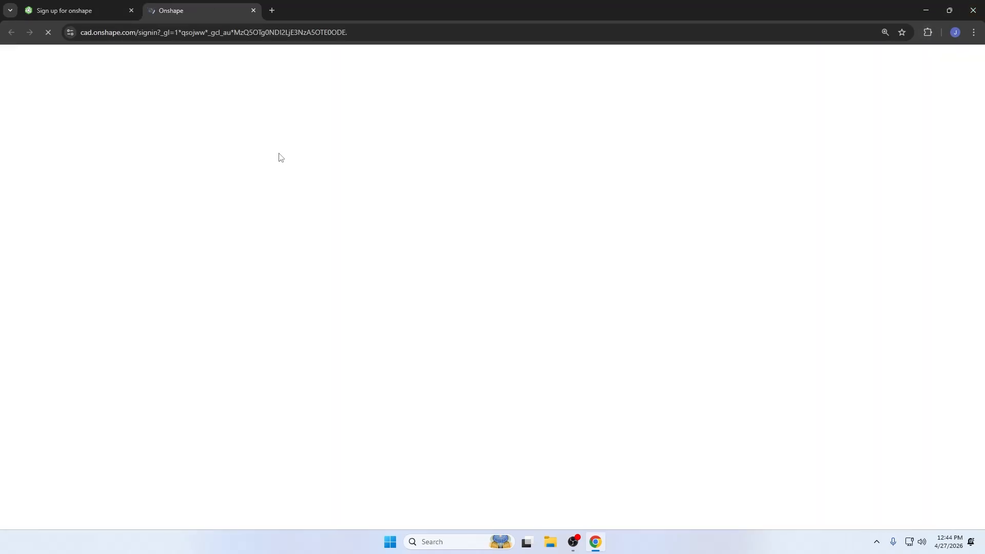
left_click(226, 163)
left_click(224, 164)
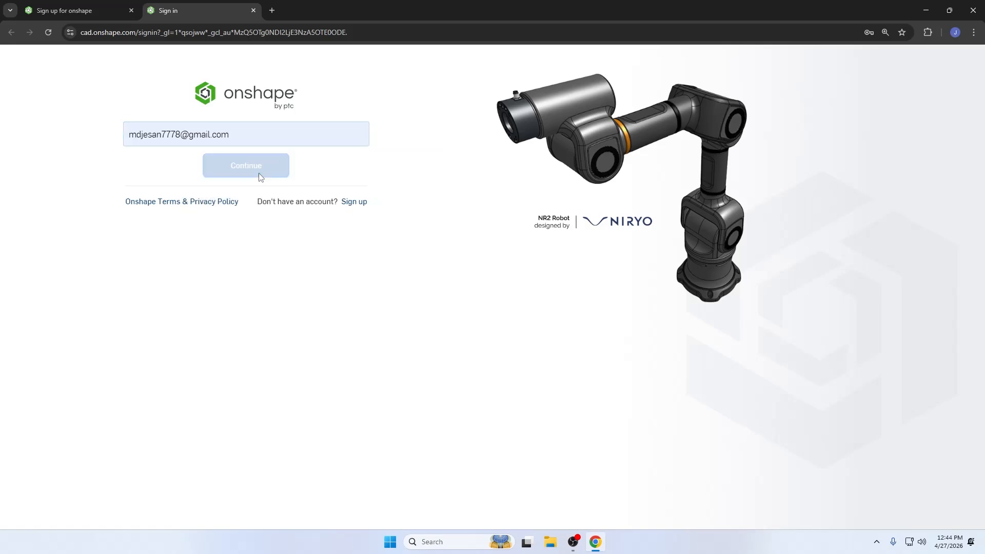
left_click(183, 202)
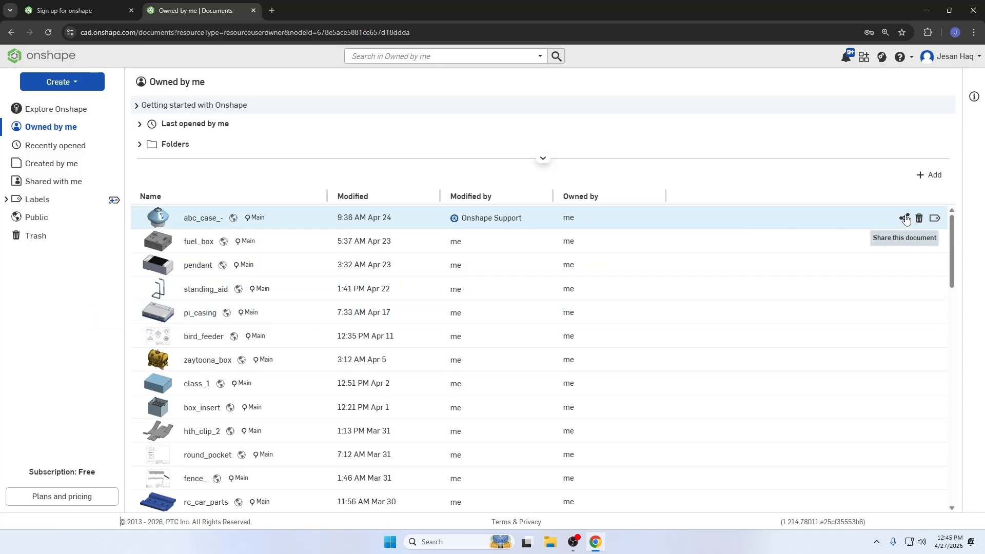
Copy the sharing link of the abc_case_- document to the clipboard from its share settings.
left_click(904, 218)
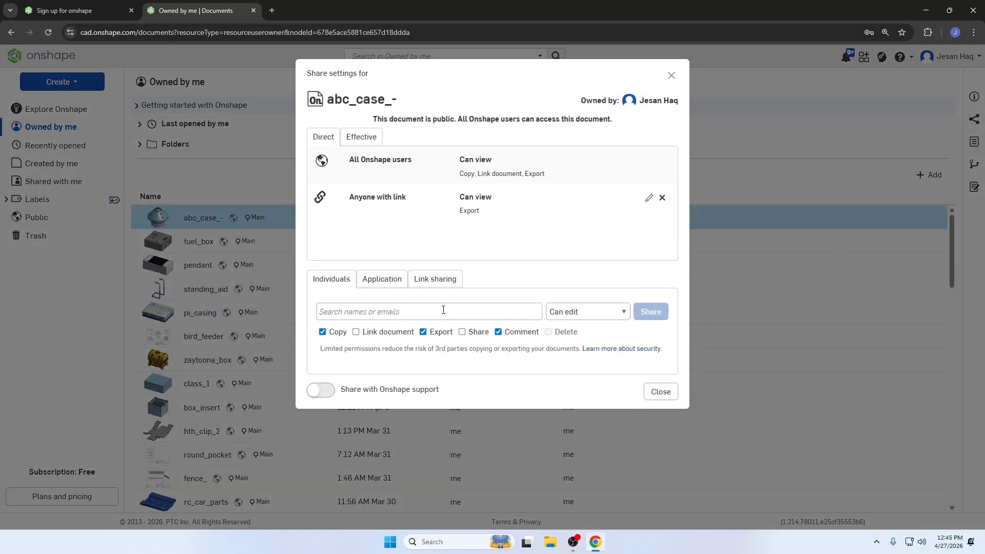
left_click(432, 286)
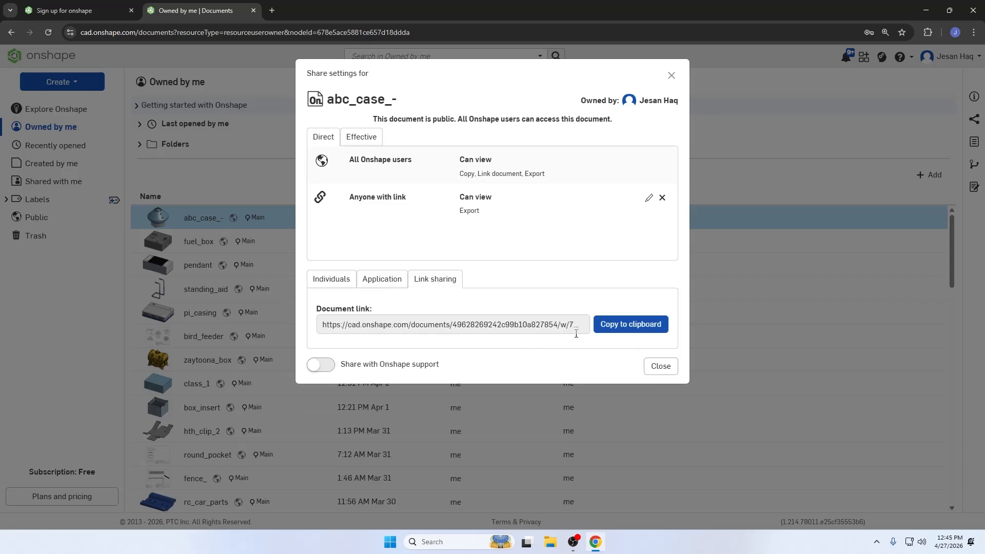
left_click_drag(582, 329, 320, 324)
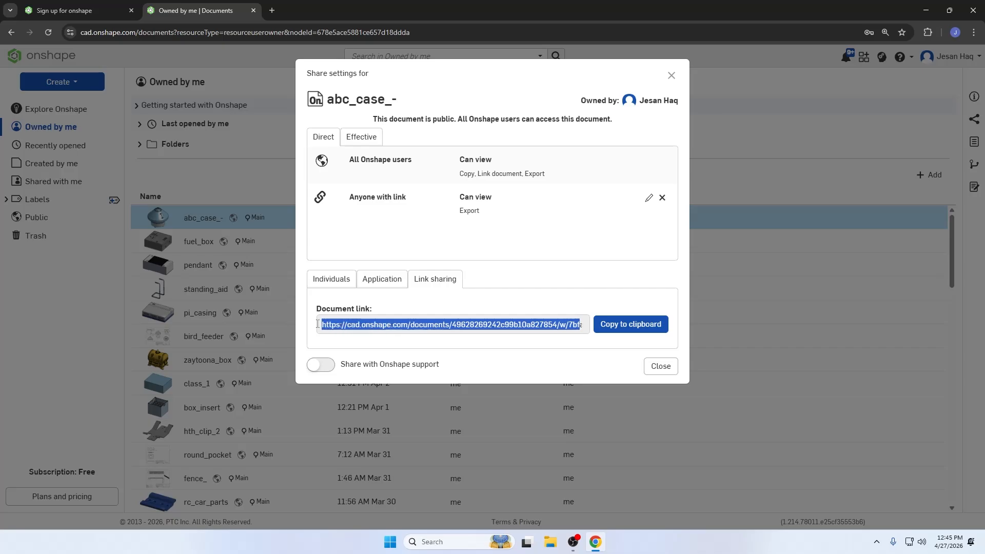
left_click(648, 330)
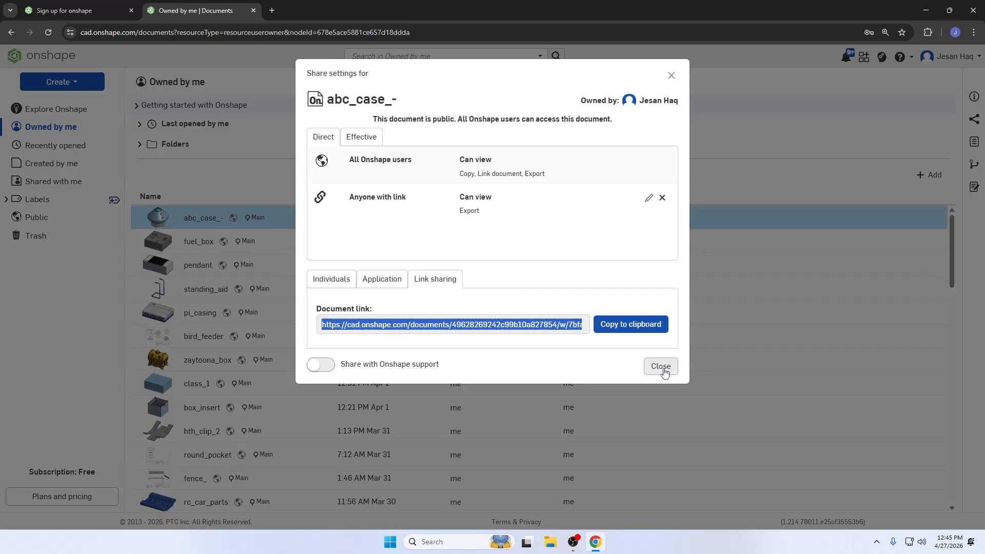
left_click(661, 367)
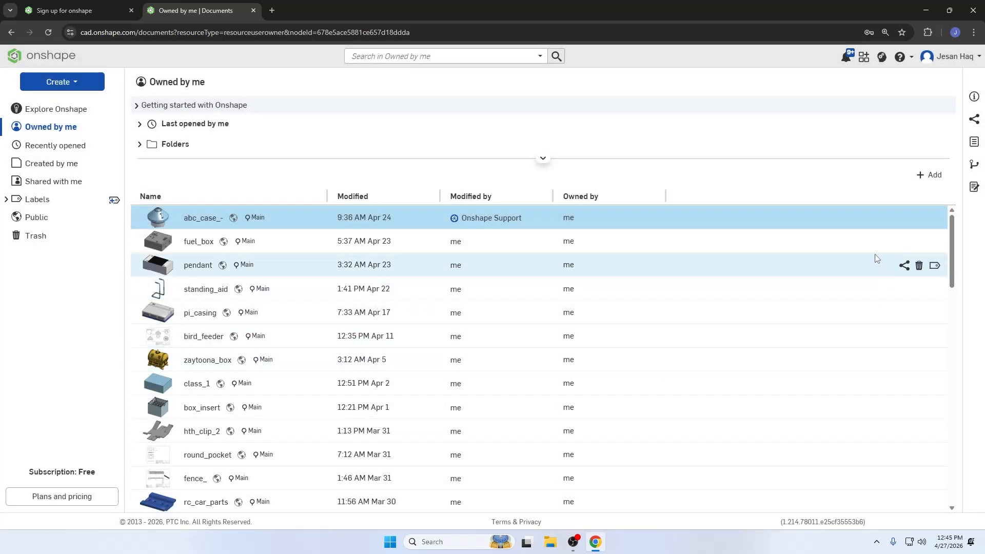
left_click(918, 242)
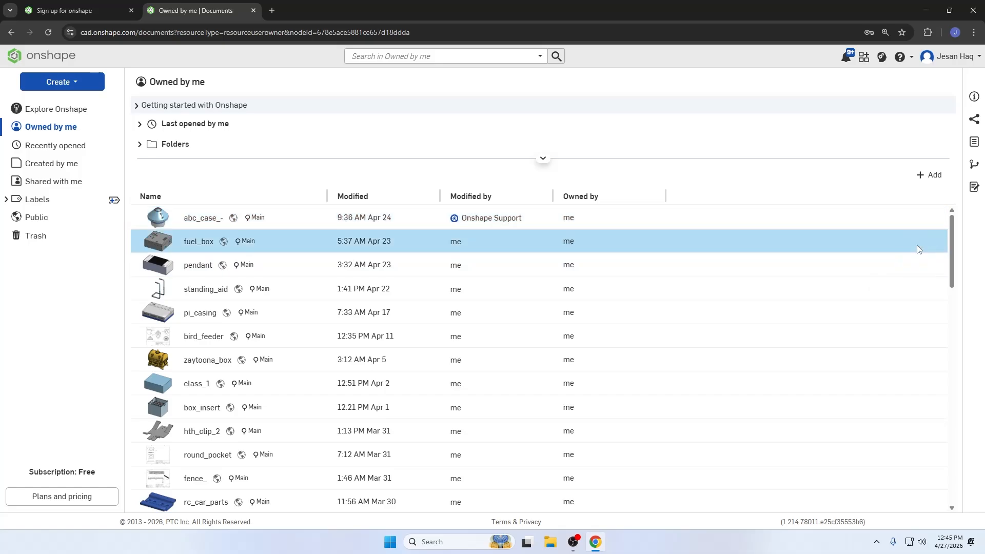
left_click(581, 131)
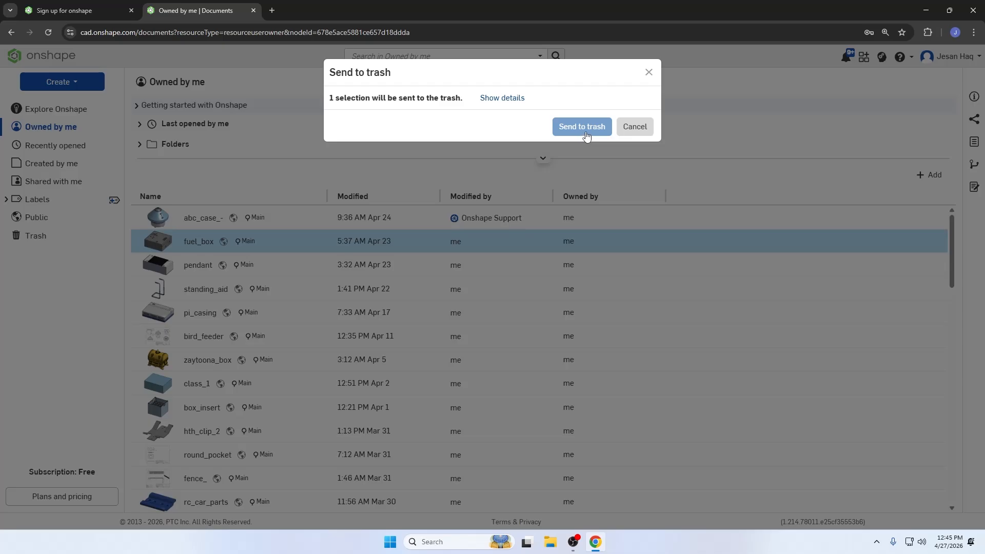
left_click(640, 132)
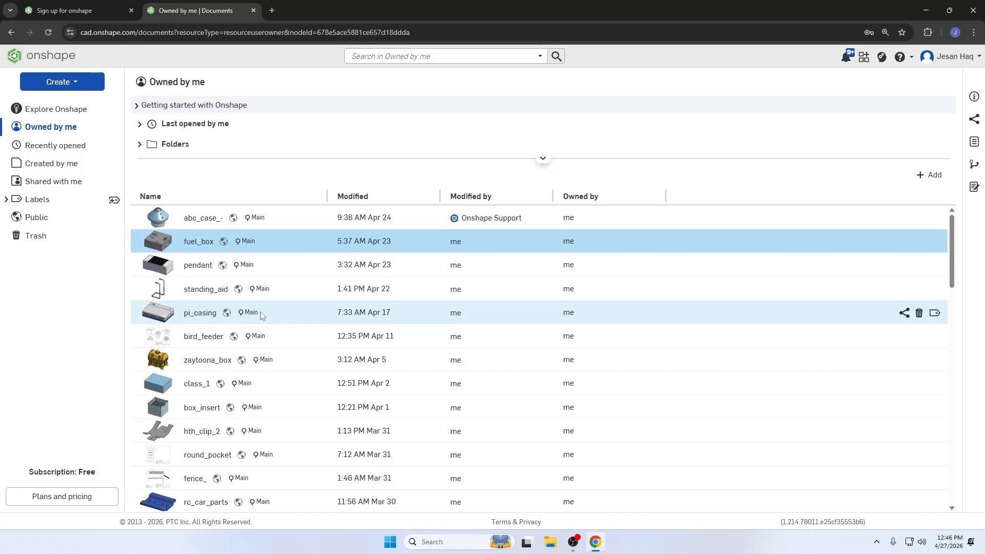
Look through the owned documents and browse the list of public documents.
scroll(262, 315, "down", 2)
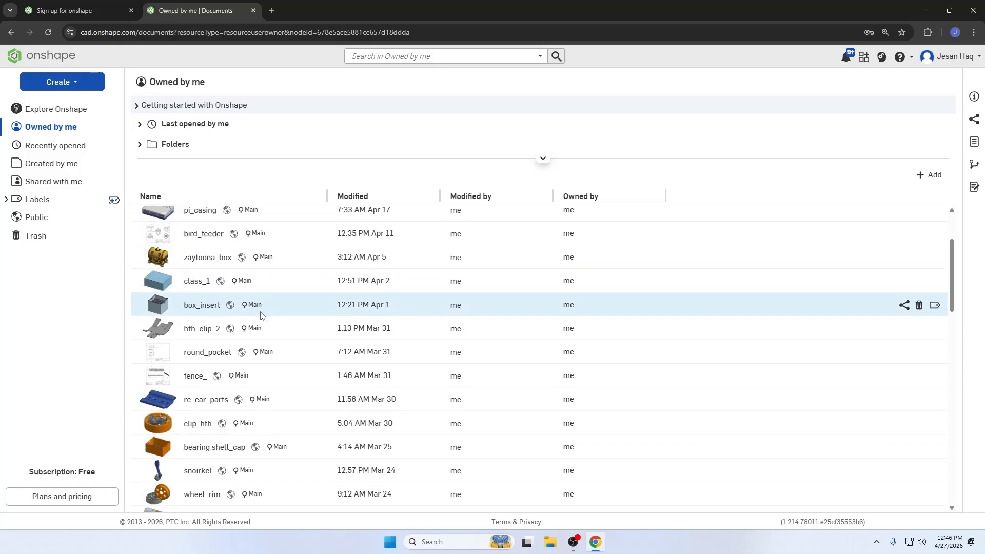
scroll(262, 315, "down", 1)
scroll(262, 315, "up", 2)
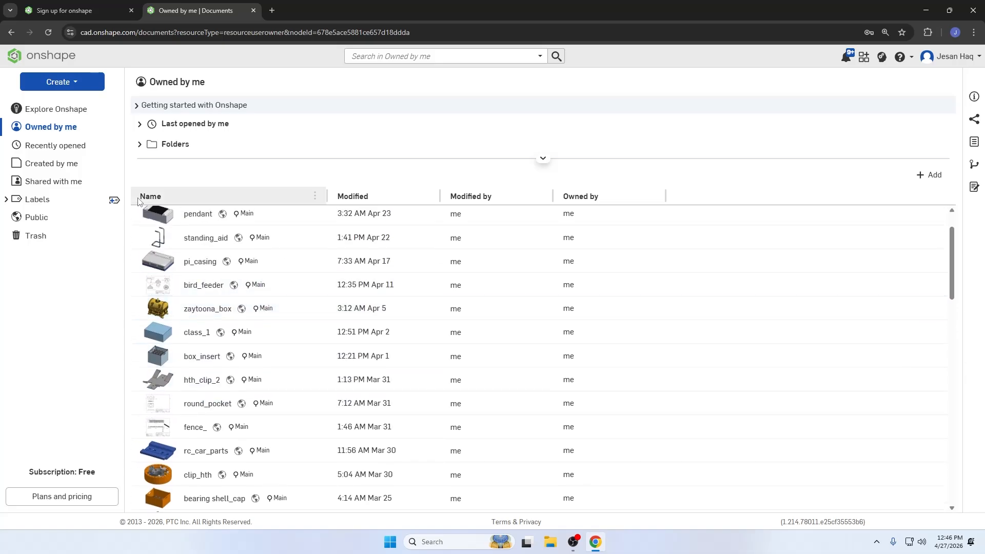
left_click(56, 227)
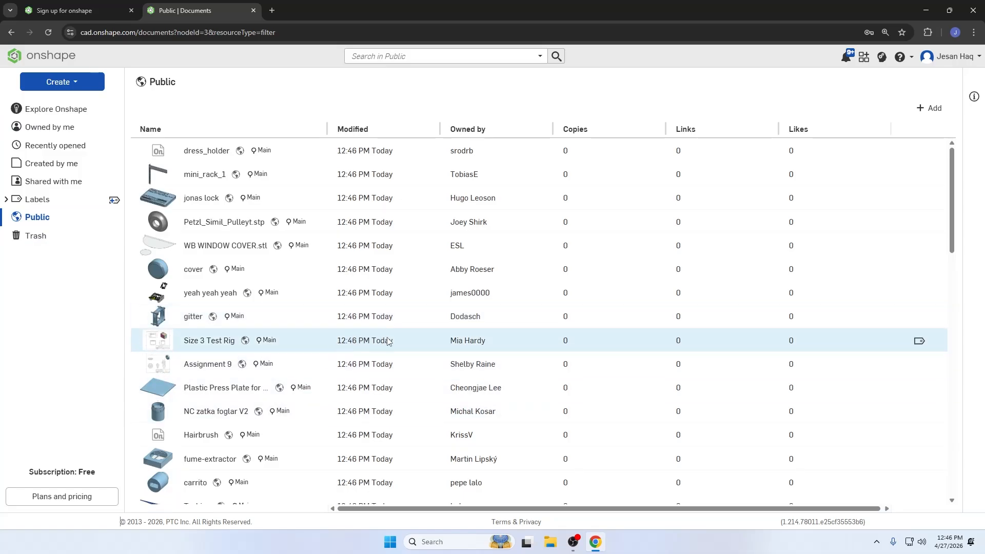
scroll(388, 341, "down", 1)
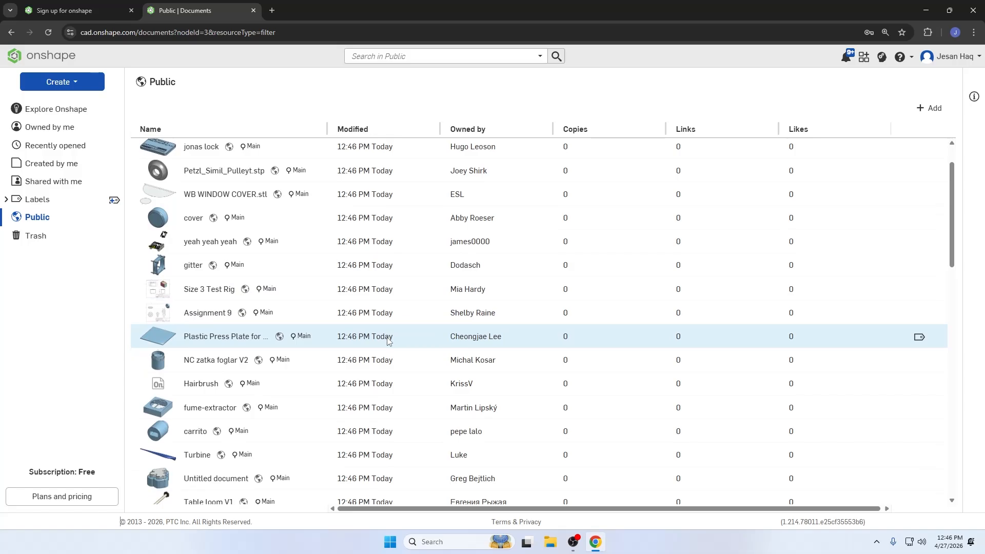
scroll(333, 236, "up", 1)
Search the public documents for robotic arm, and open and inspect the assembly with the teal base and red upper arm.
left_click(376, 57)
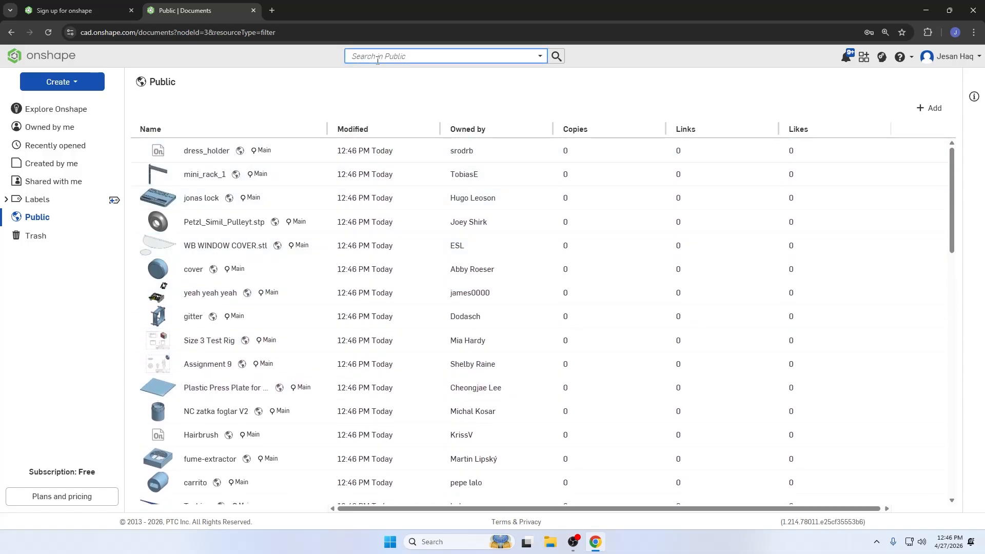
type("robotic arm")
key("Return")
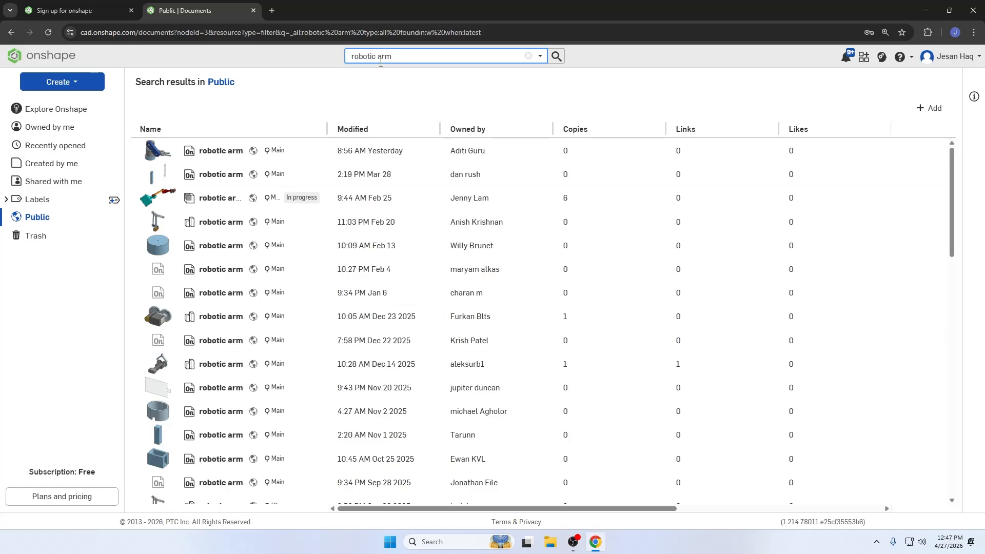
left_click(216, 200)
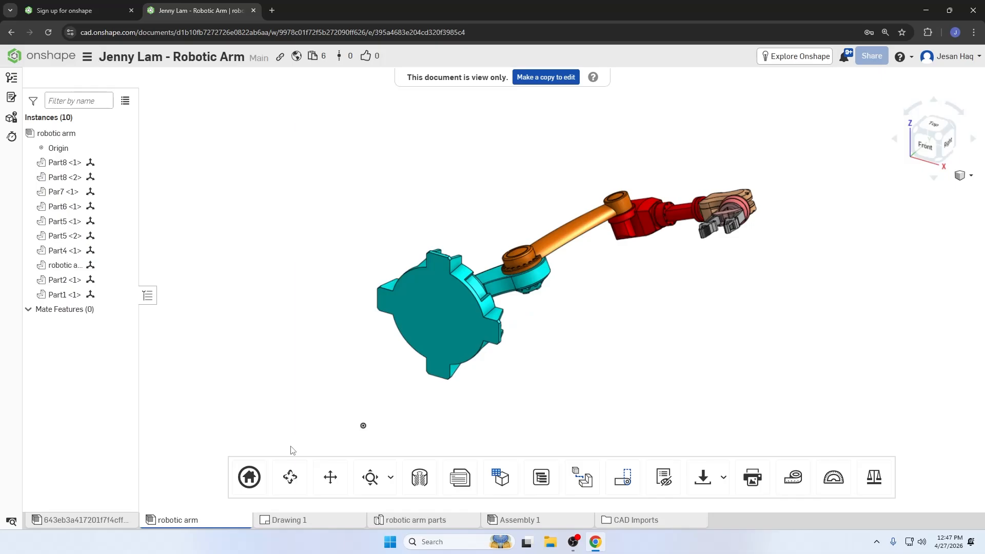
right_click_drag(383, 266, 288, 291)
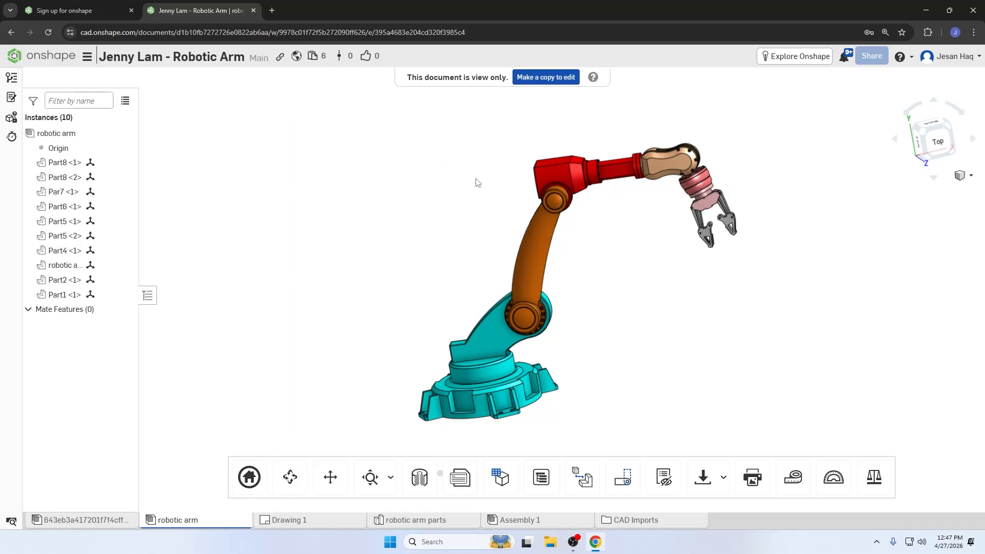
right_click(165, 520)
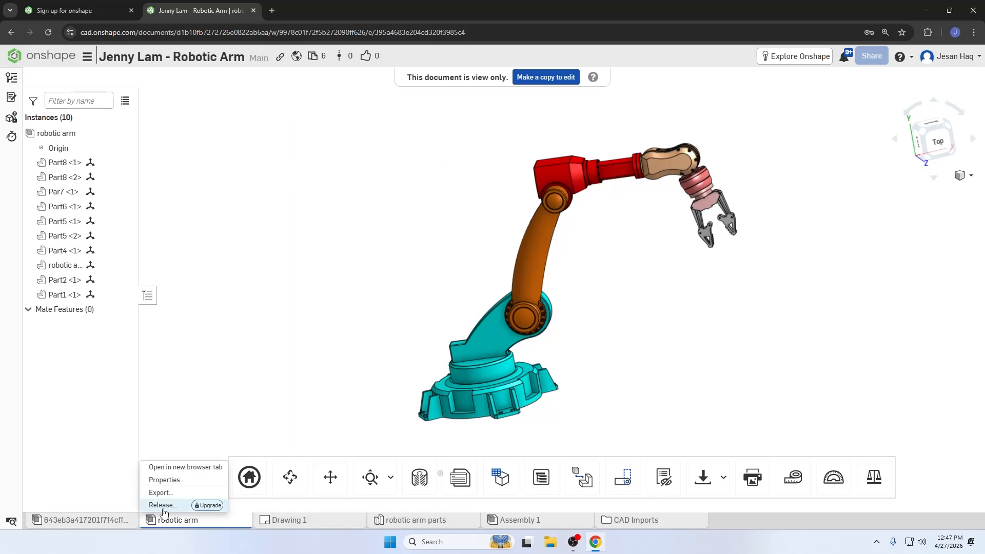
left_click(165, 493)
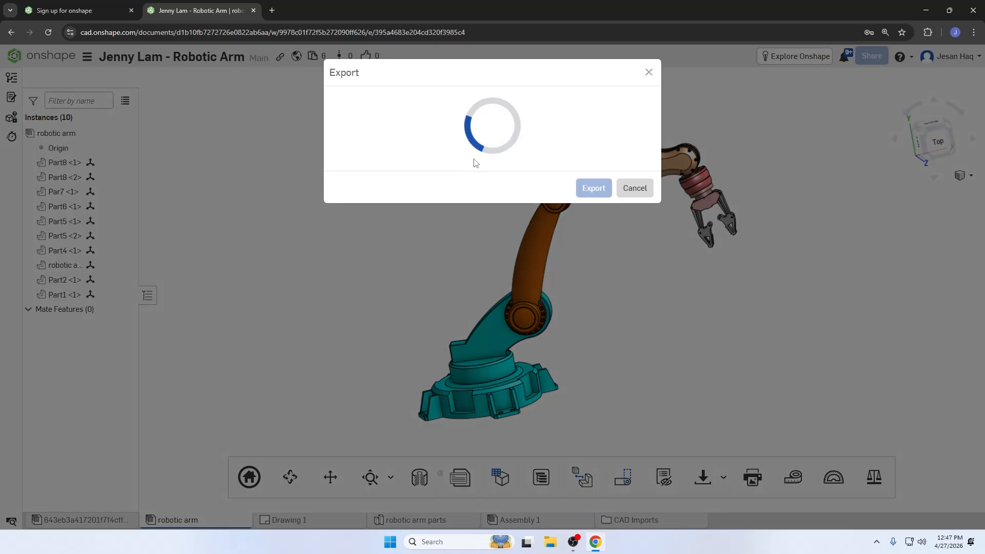
left_click(374, 154)
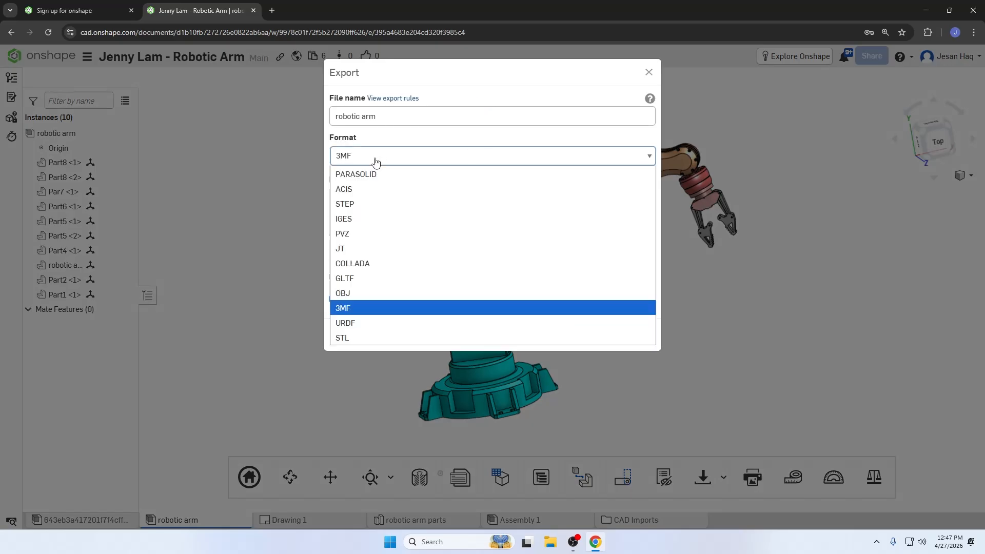
left_click(367, 202)
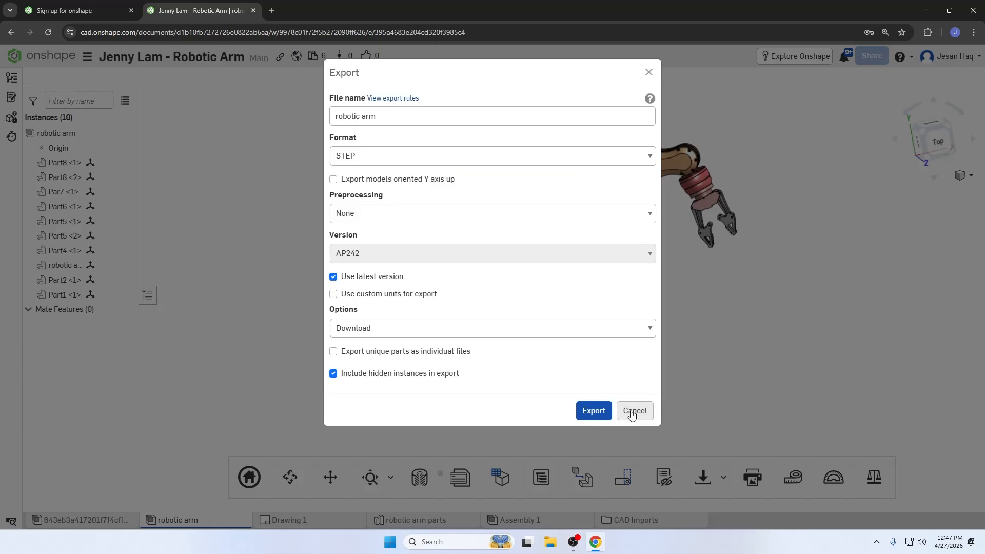
left_click(632, 414)
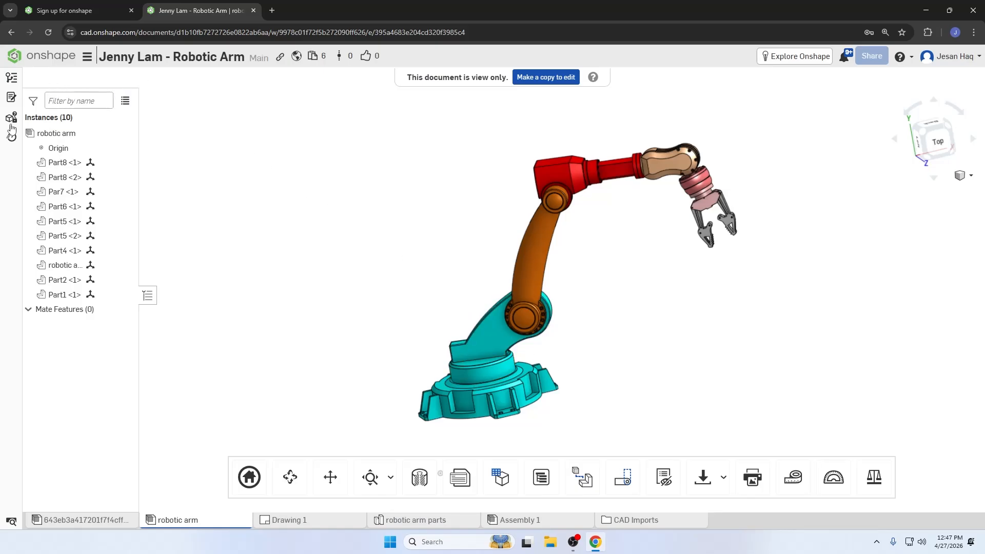
Return to the public documents, search for anyon_e and open the original anyon_e document.
left_click(41, 55)
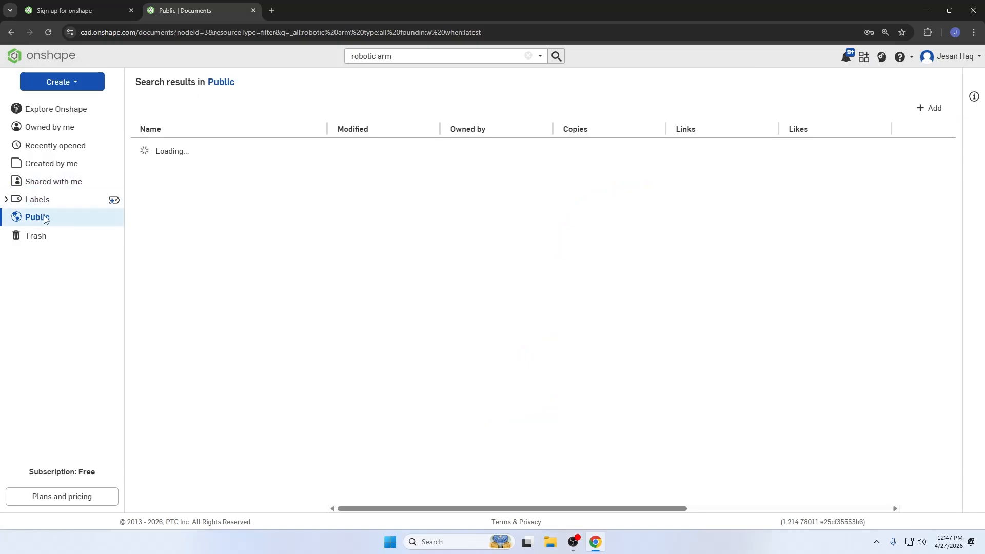
left_click(528, 55)
left_click(387, 57)
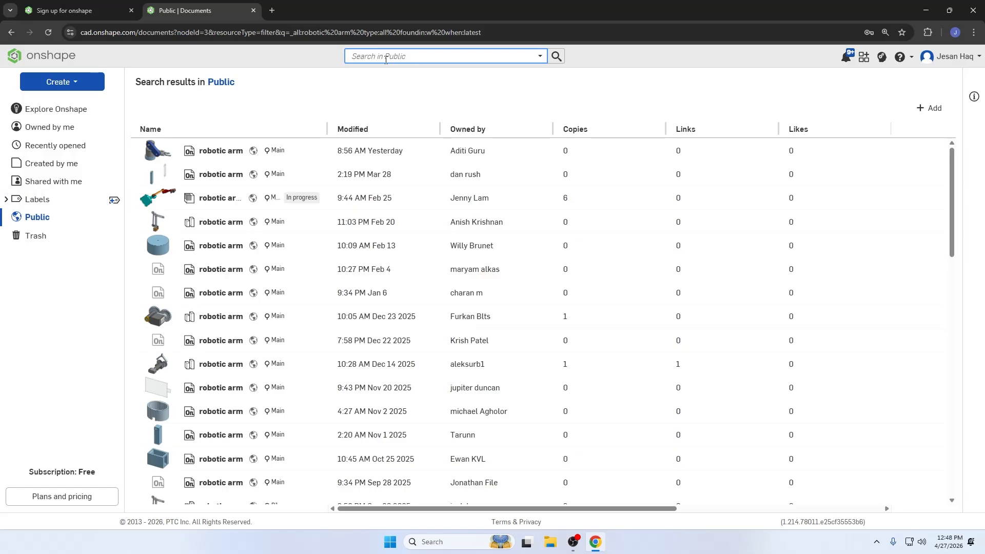
type("anyon_")
type("e")
key("Return")
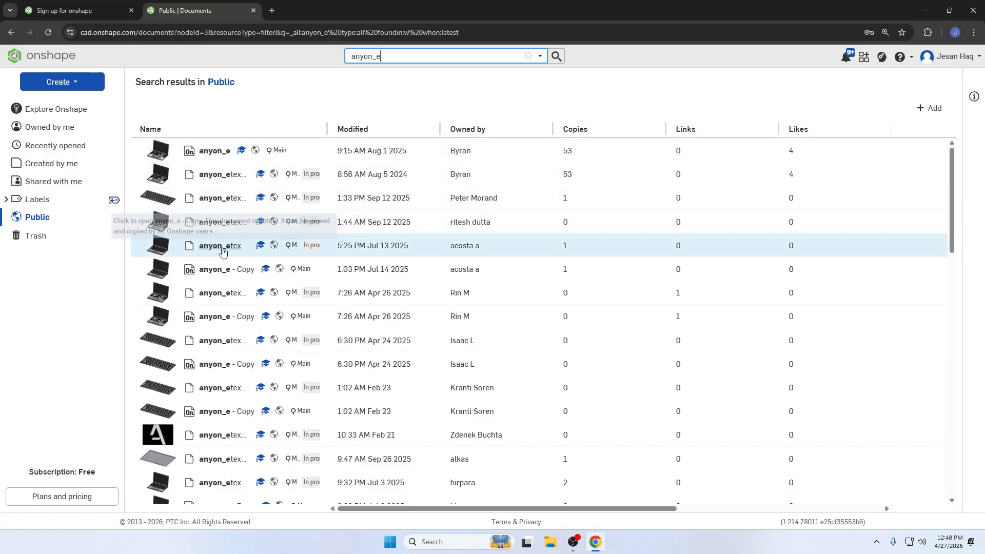
left_click(214, 152)
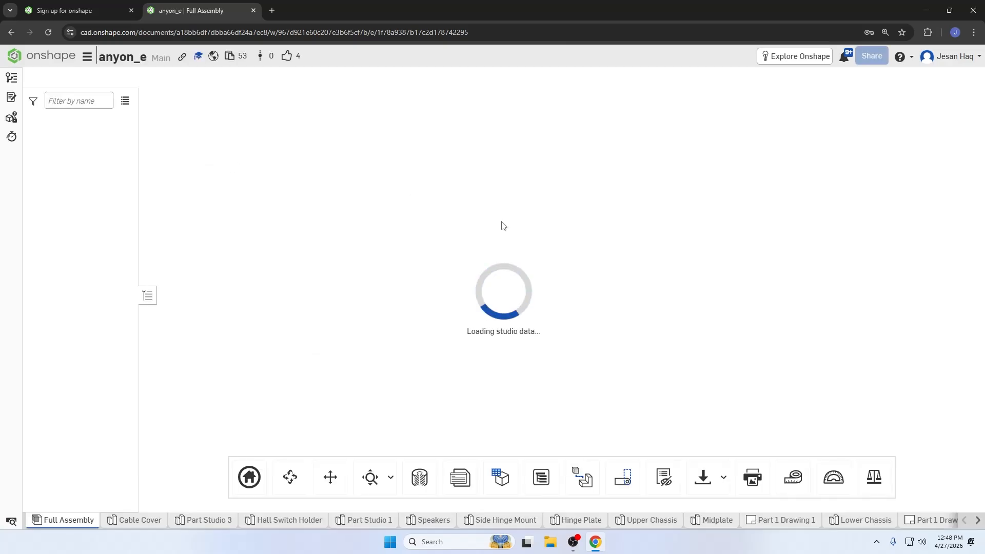
right_click_drag(504, 229, 210, 301)
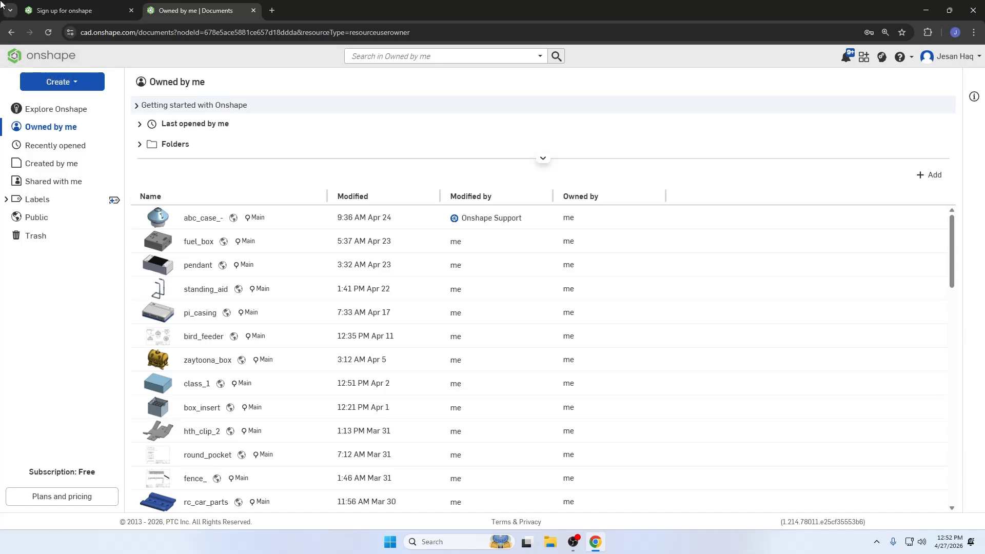
Create a new public document named tutorial_1 among the owned documents.
left_click(71, 83)
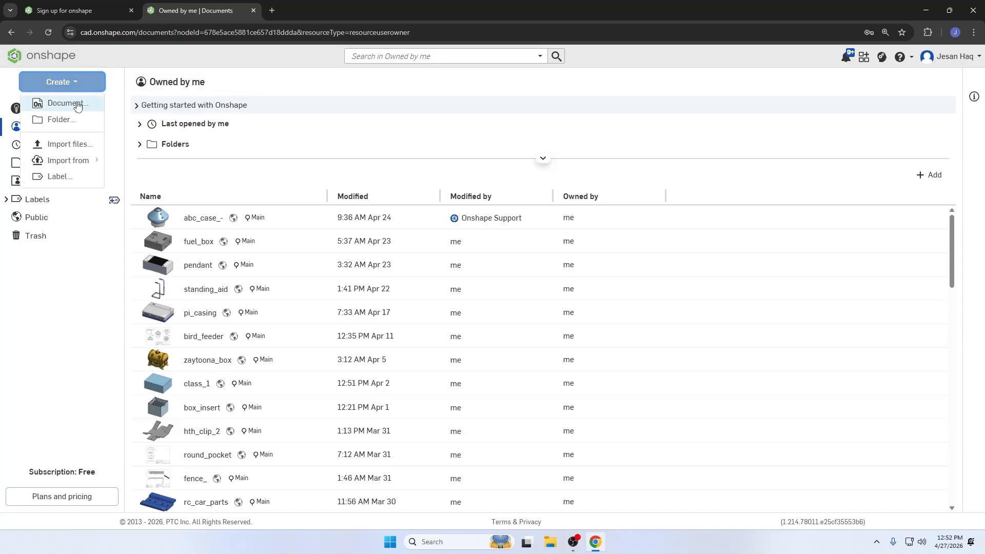
left_click(77, 104)
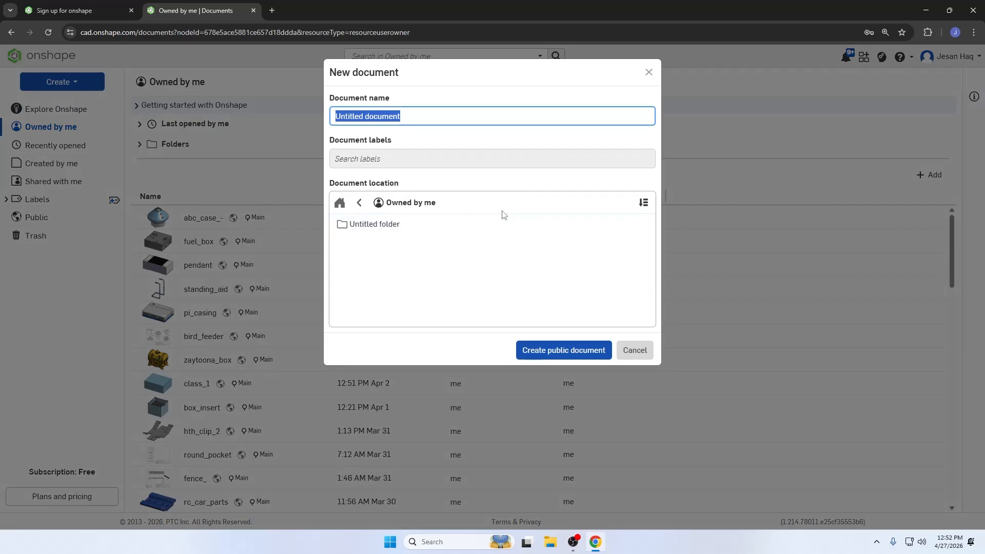
type("tut")
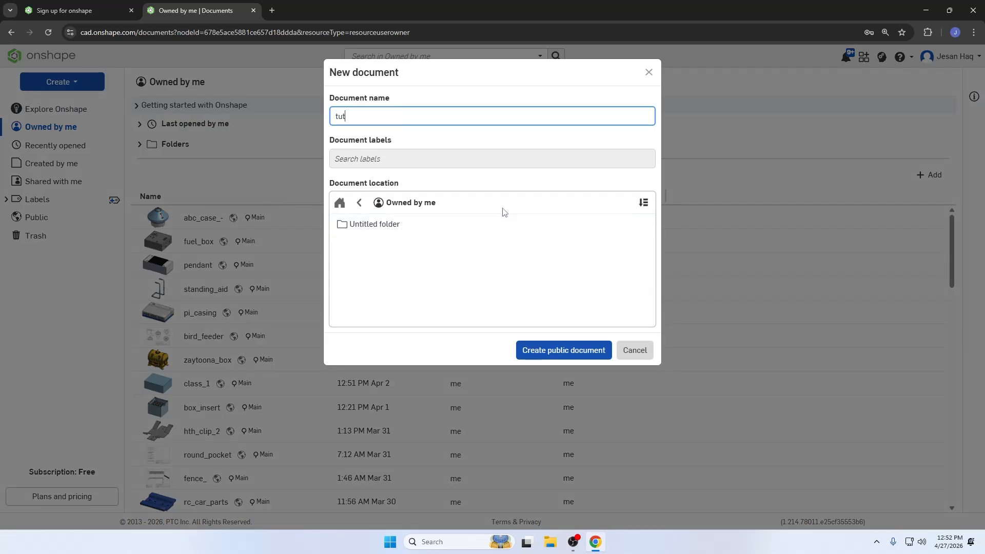
type("orial_1")
left_click(548, 353)
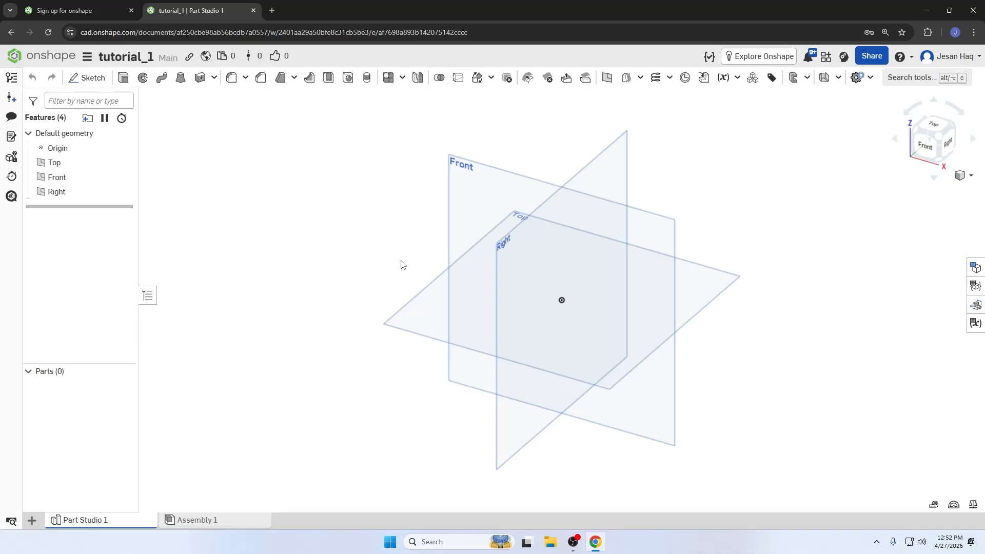
Highlight the Front, Top and Right planes one by one and clear the selection.
left_click(464, 166)
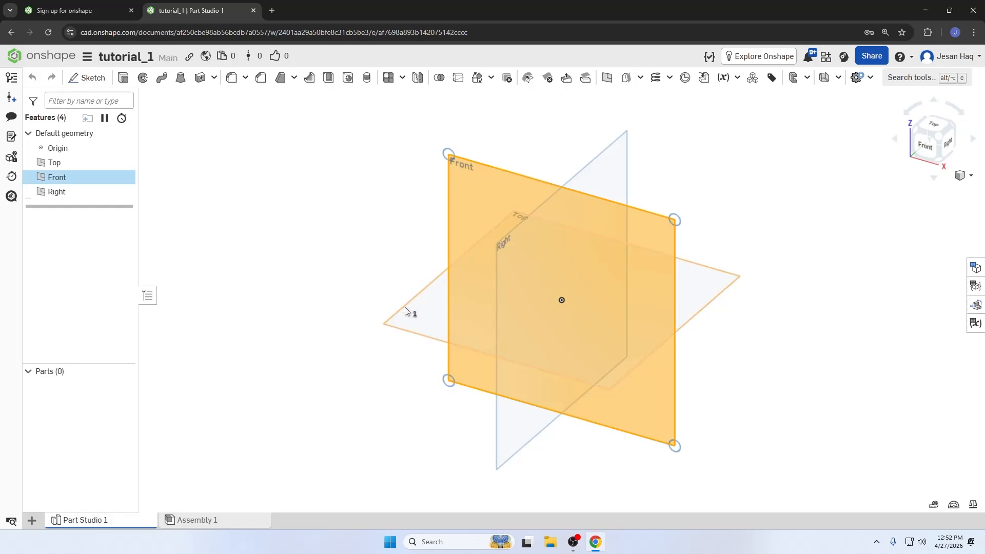
left_click(406, 321)
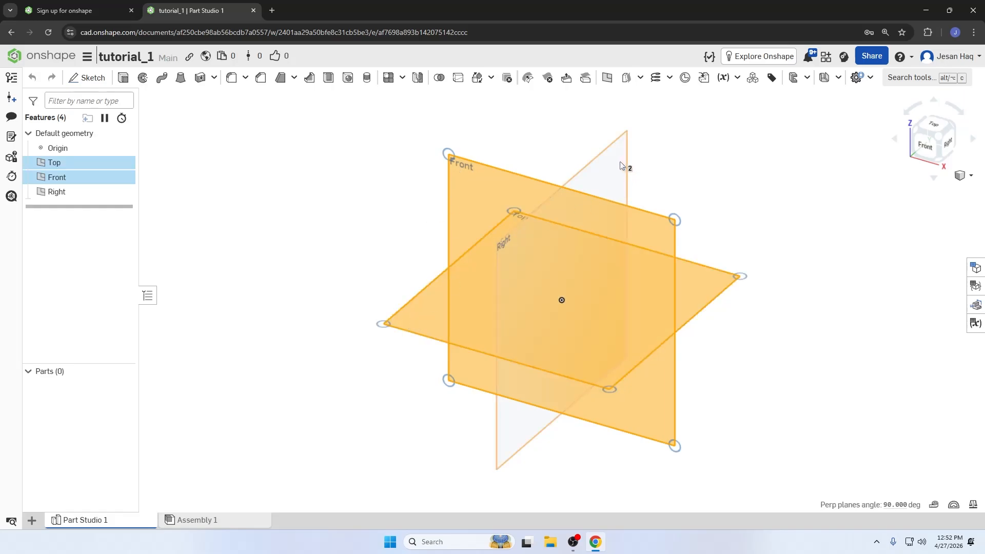
left_click(619, 163)
left_click(350, 242)
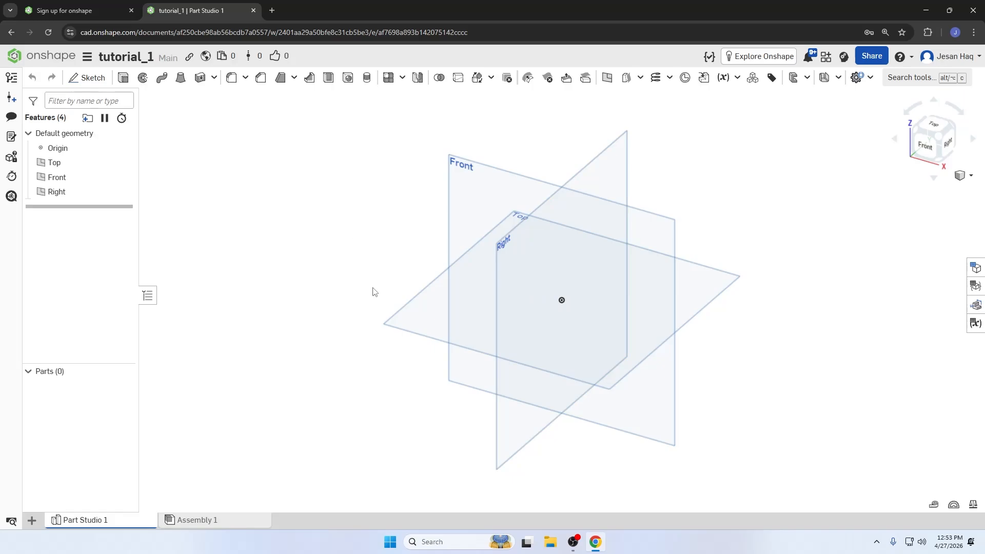
Examine the three default planes from several angles, including the Back view, finishing in the Right view.
right_click_drag(395, 264, 323, 251)
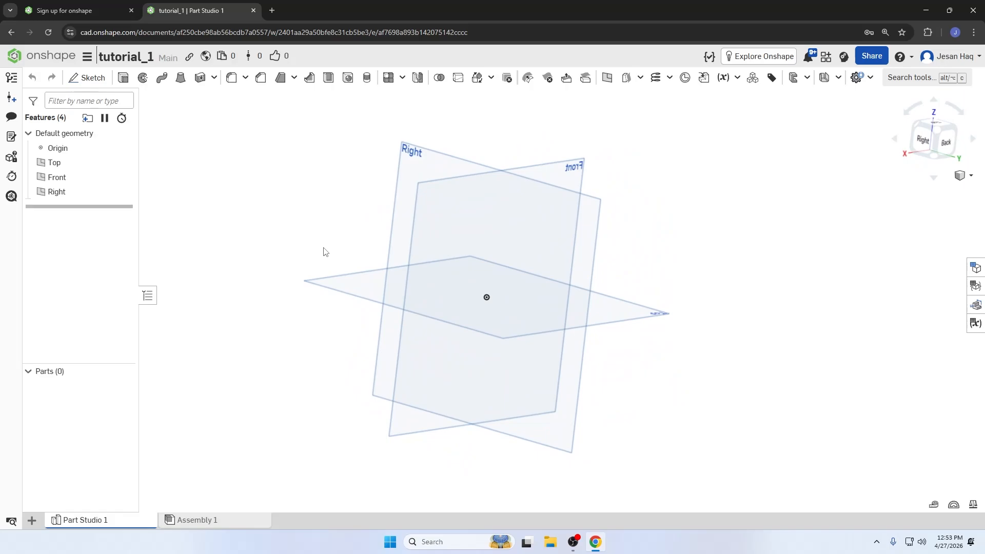
left_click(948, 143)
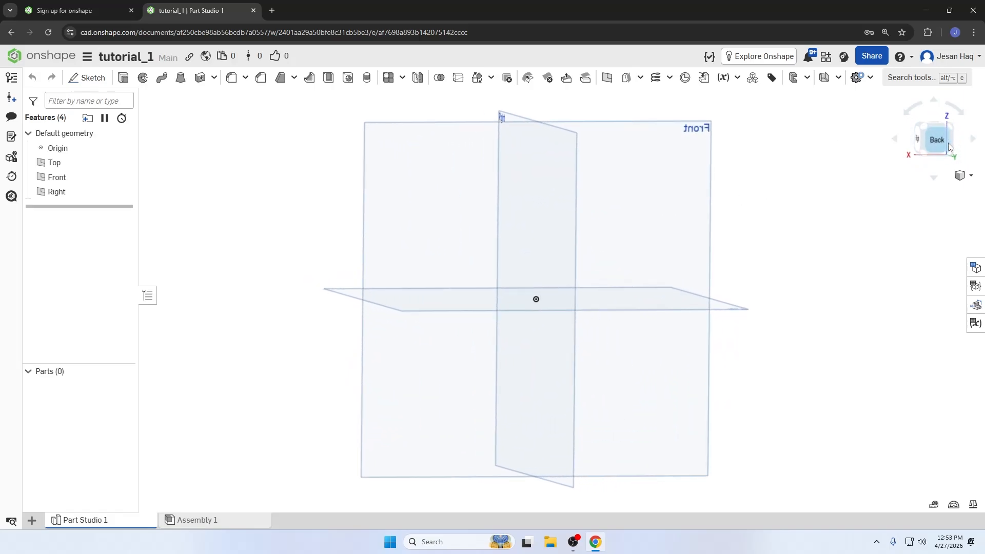
left_click(954, 108)
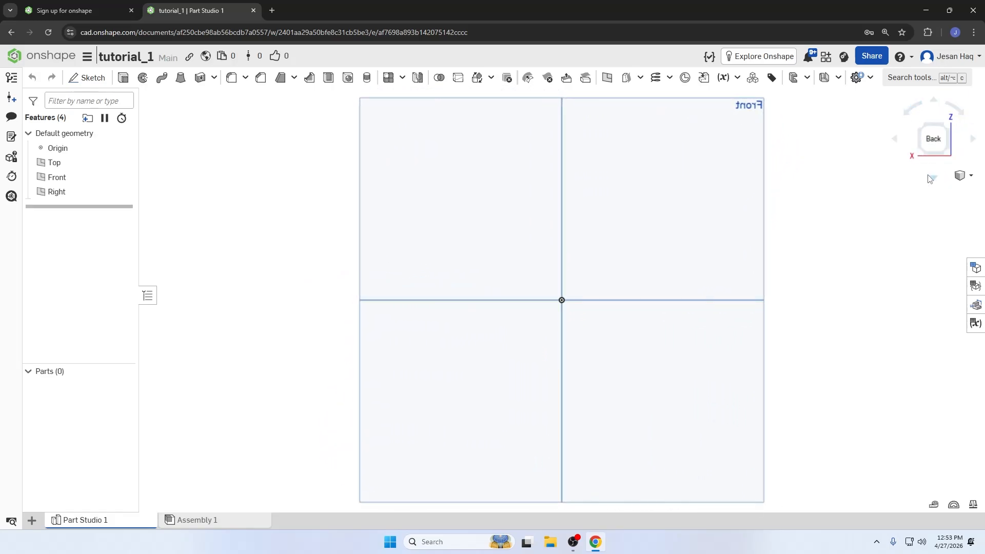
left_click(934, 177)
left_click(973, 139)
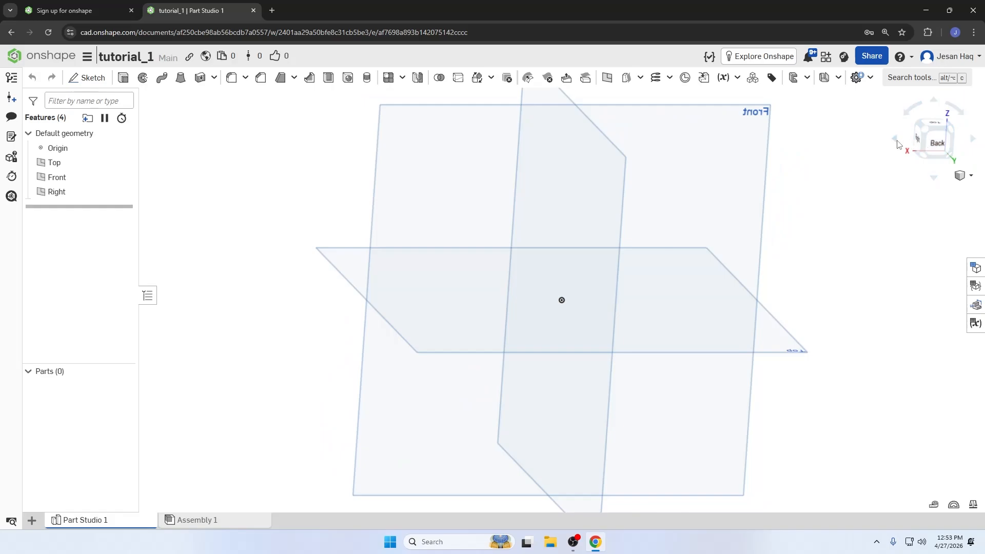
left_click(896, 139)
left_click(922, 146)
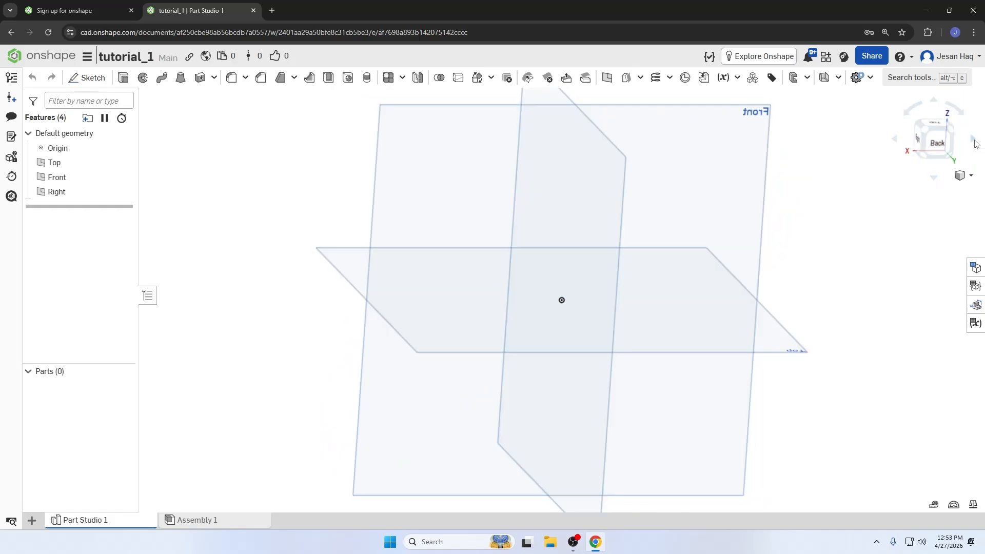
left_click(917, 143)
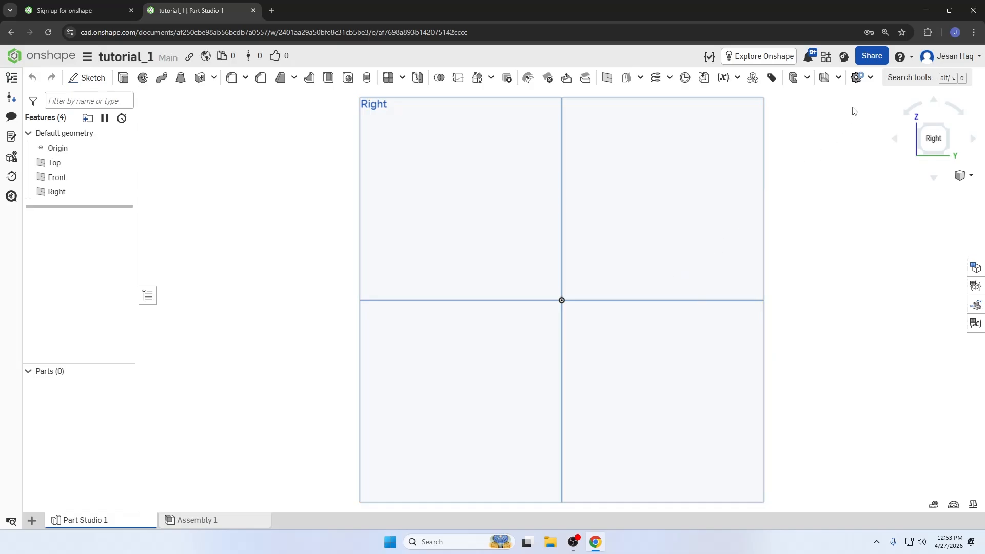
Switch the interface to dark mode from the account options.
left_click(954, 57)
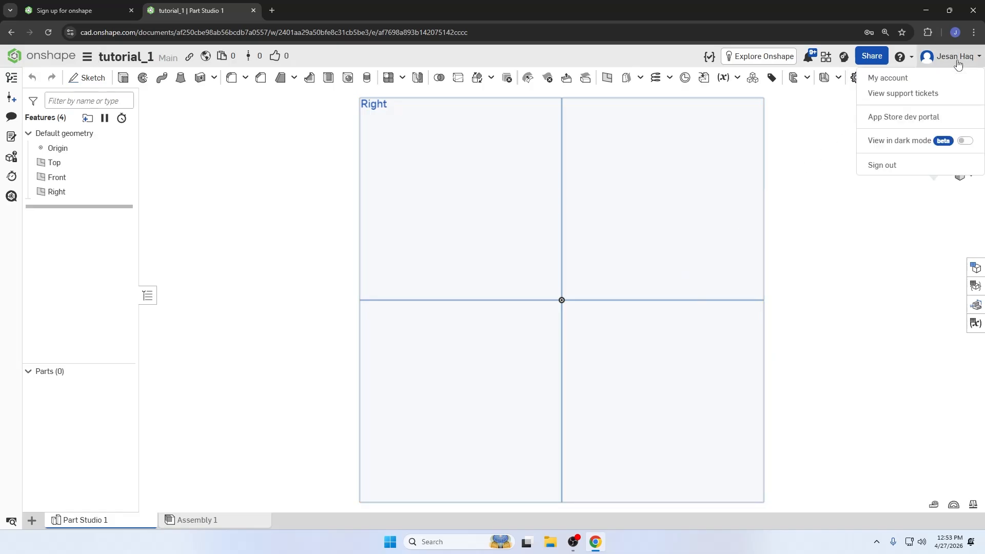
left_click(964, 141)
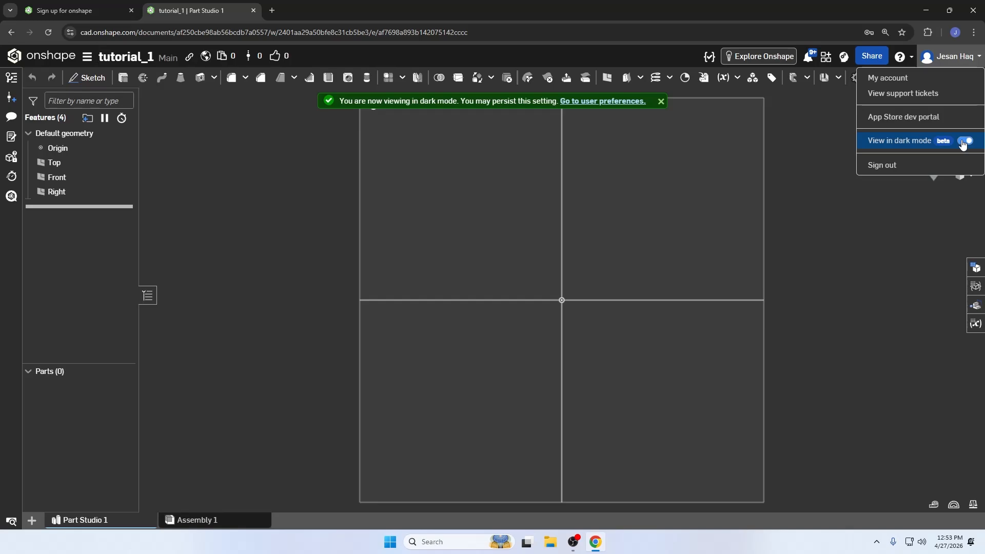
left_click(868, 320)
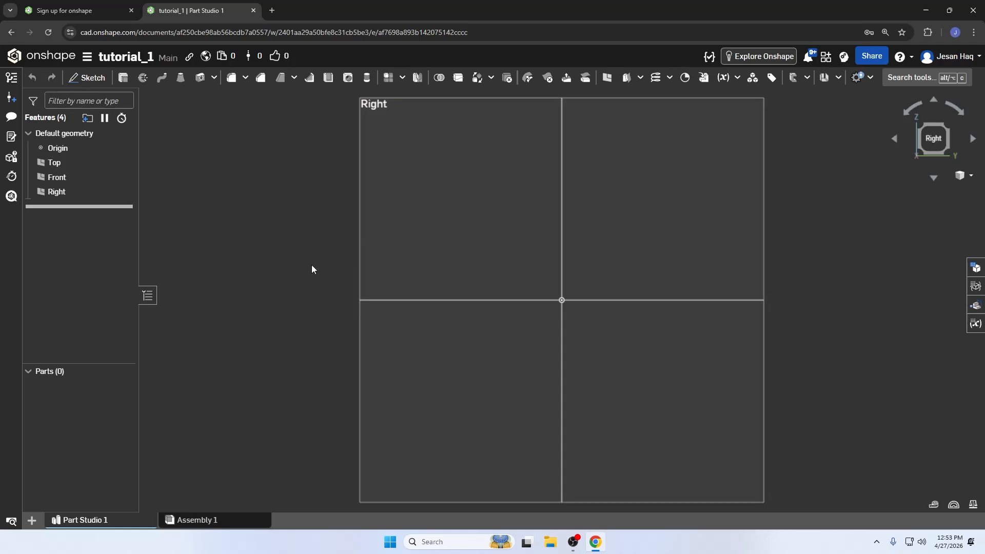
Start a sketch on the Right plane and draw a circle about 71 mm in diameter centred on the origin.
left_click(91, 79)
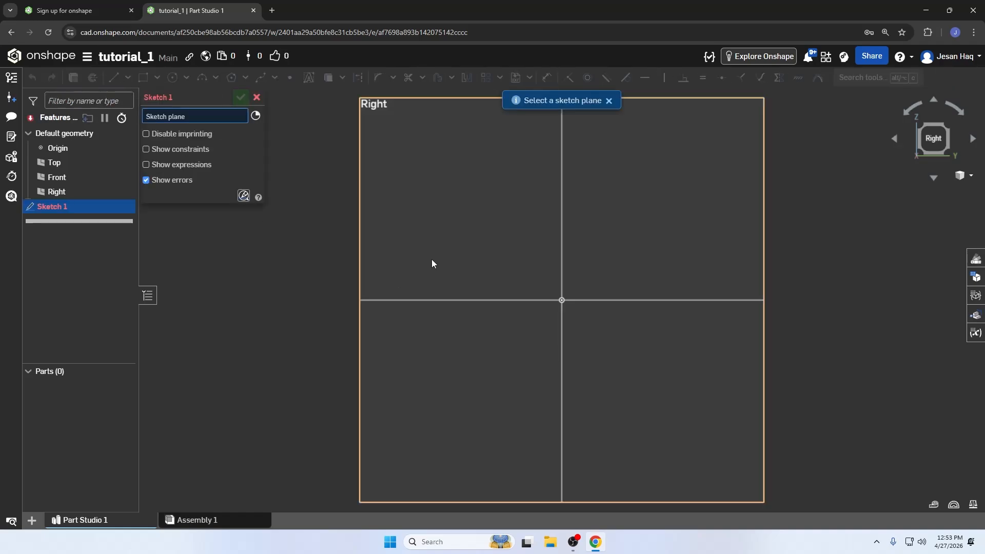
left_click(414, 244)
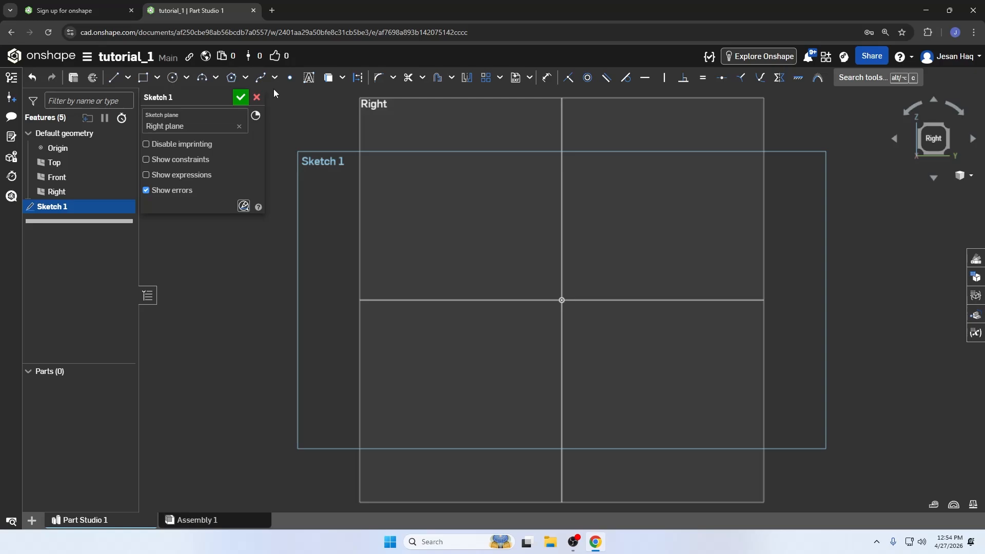
left_click(174, 78)
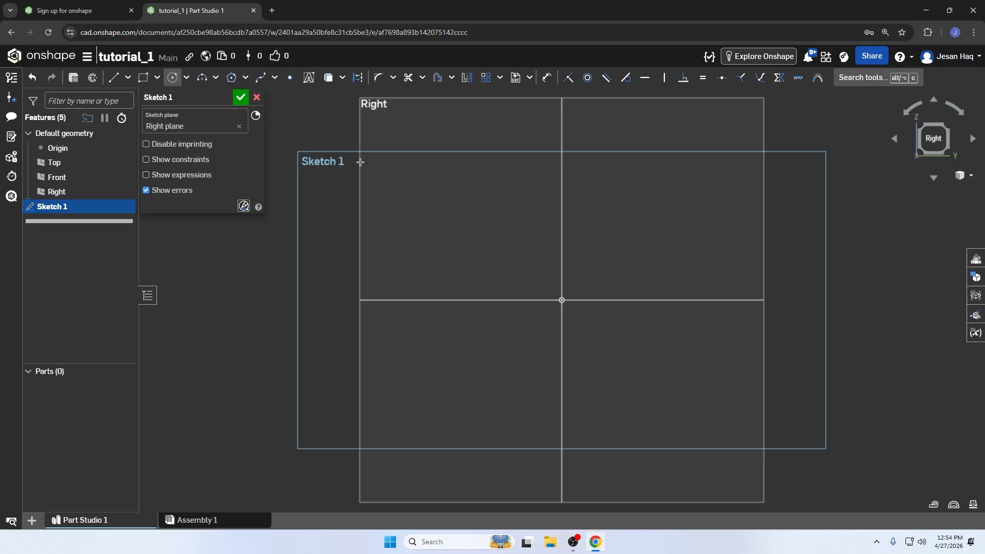
left_click(561, 300)
left_click(631, 363)
Dimension the circle's diameter to 100 mm and finish the sketch.
key("d")
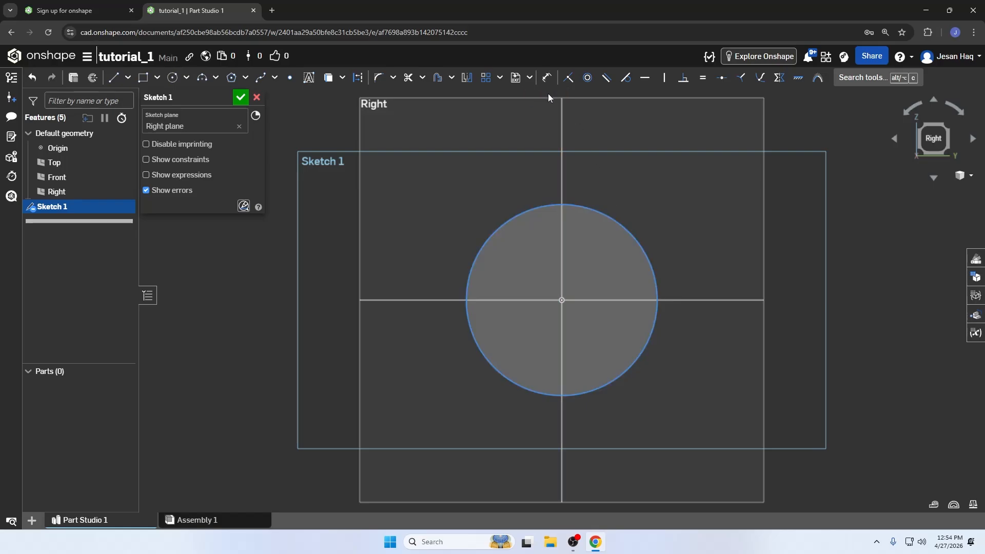
left_click(615, 220)
left_click(672, 176)
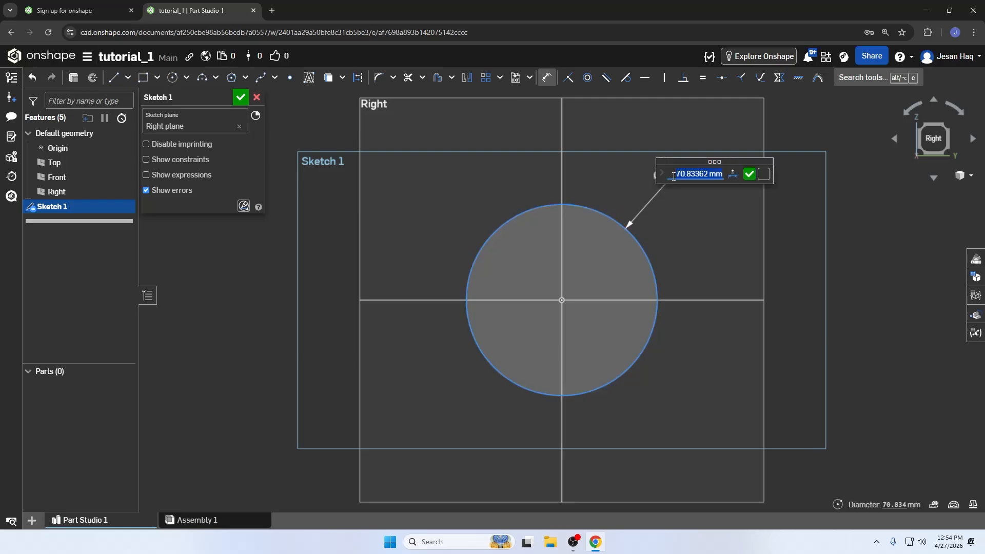
type("100")
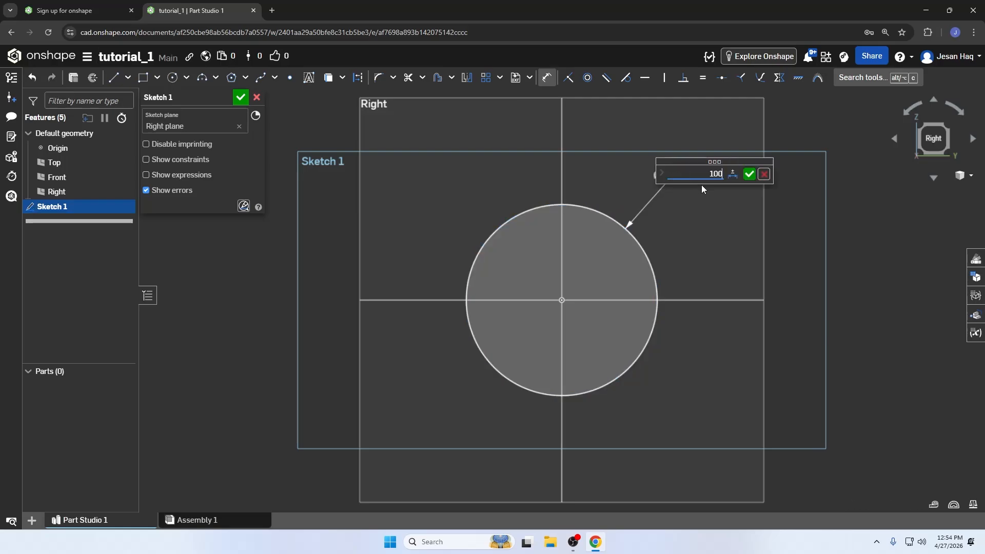
left_click(749, 175)
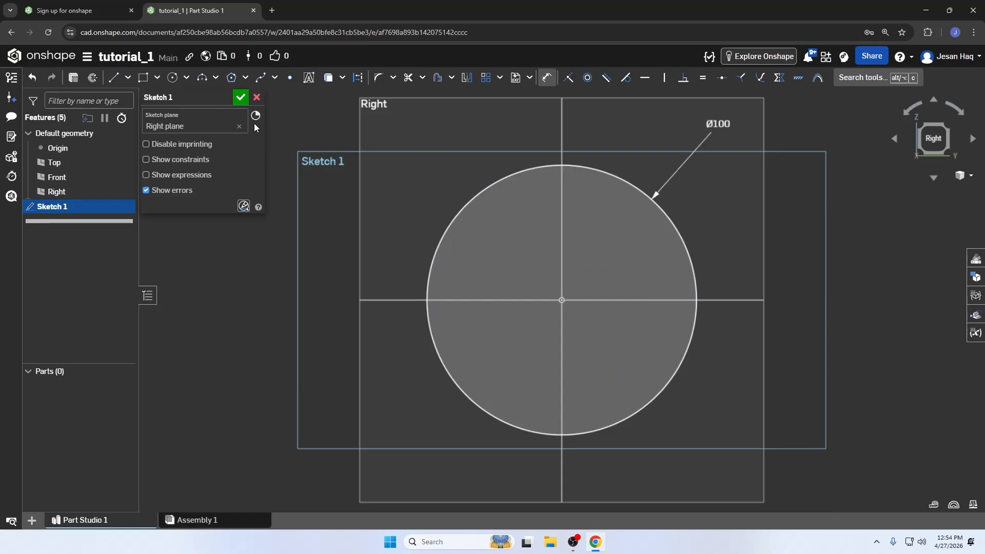
left_click(241, 98)
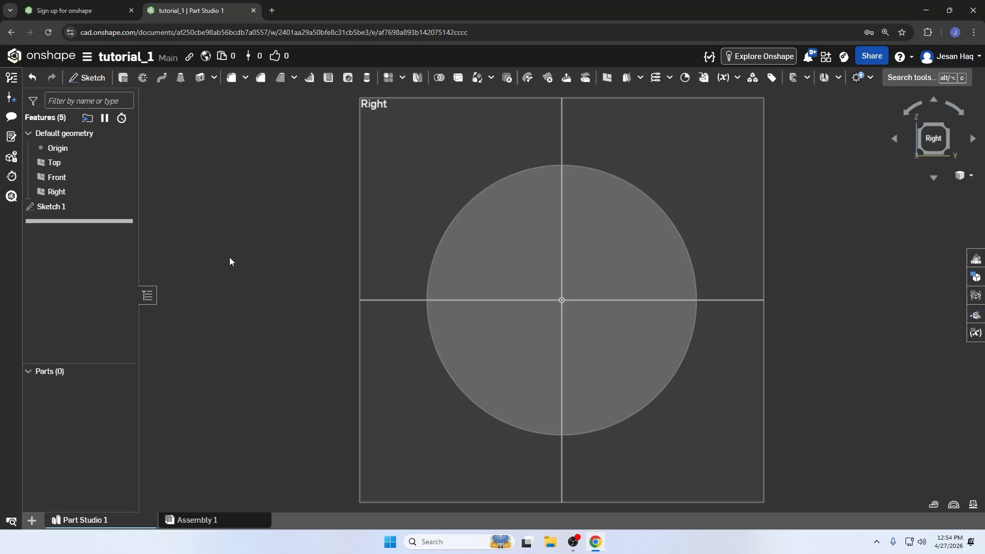
Extrude the circular sketch region as a new solid with a blind depth of 100 mm.
left_click(123, 78)
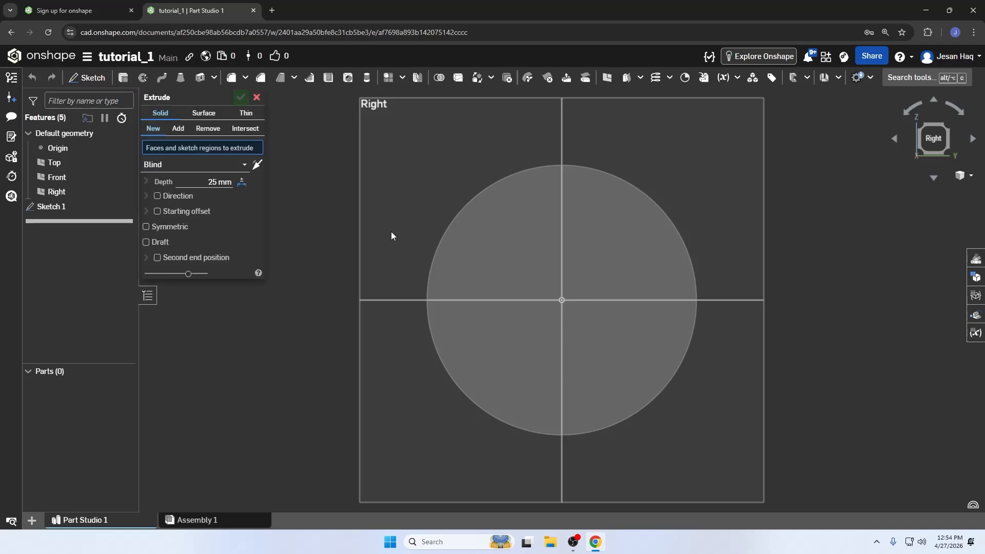
left_click(486, 259)
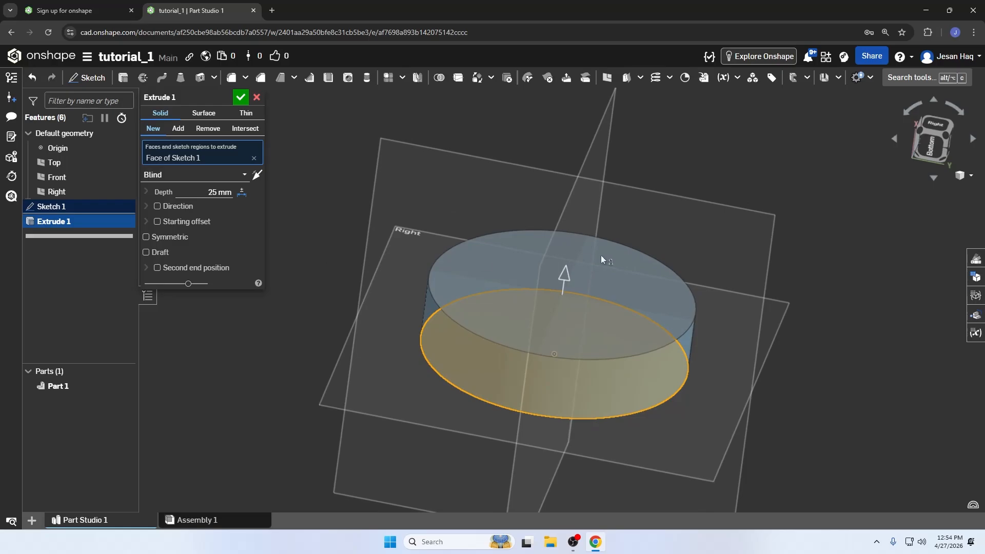
left_click(219, 191)
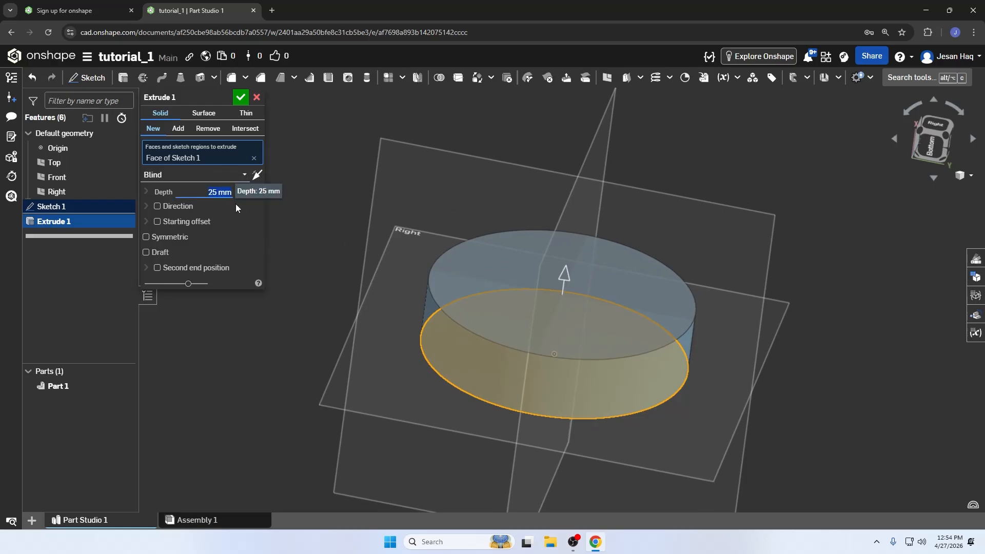
type("100]")
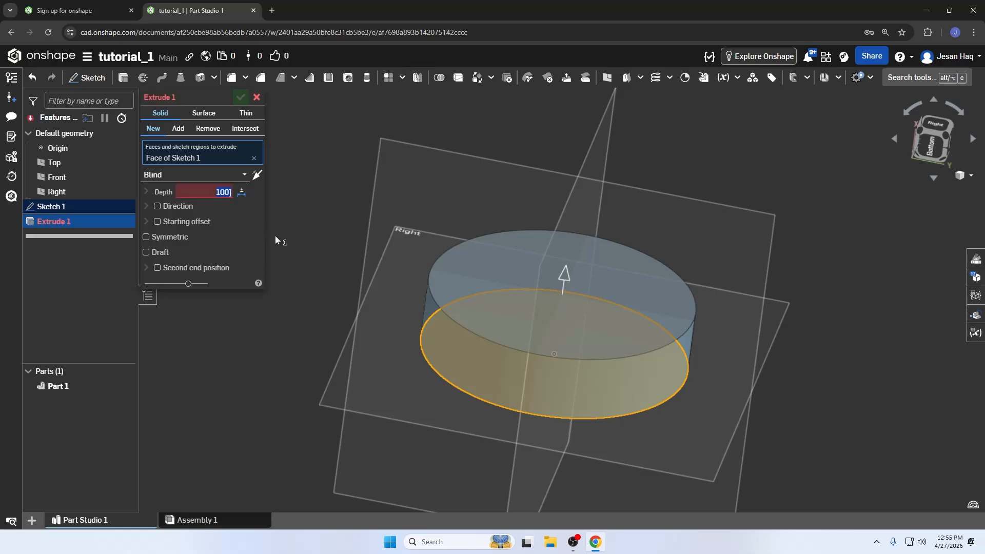
type("1")
key("Return")
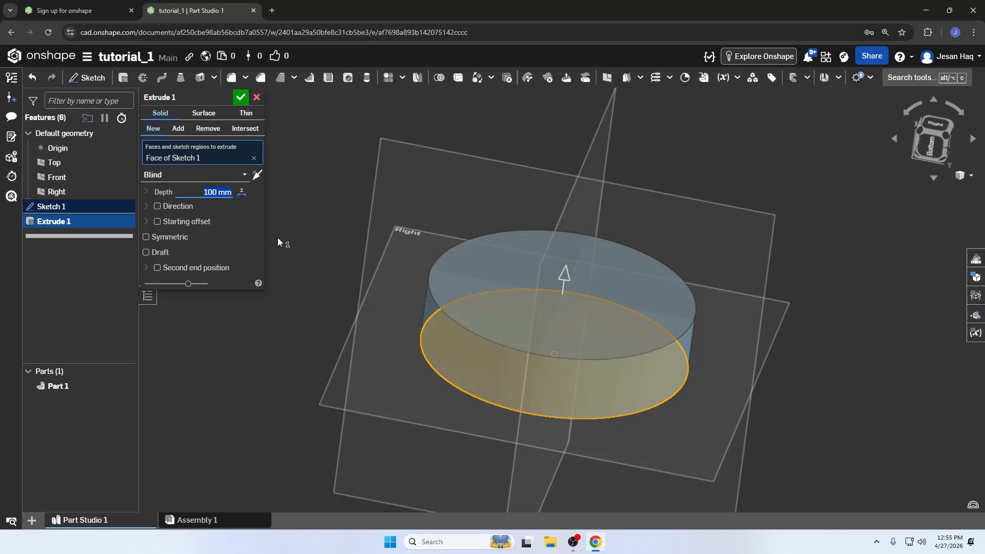
middle_click_drag(586, 180, 568, 250)
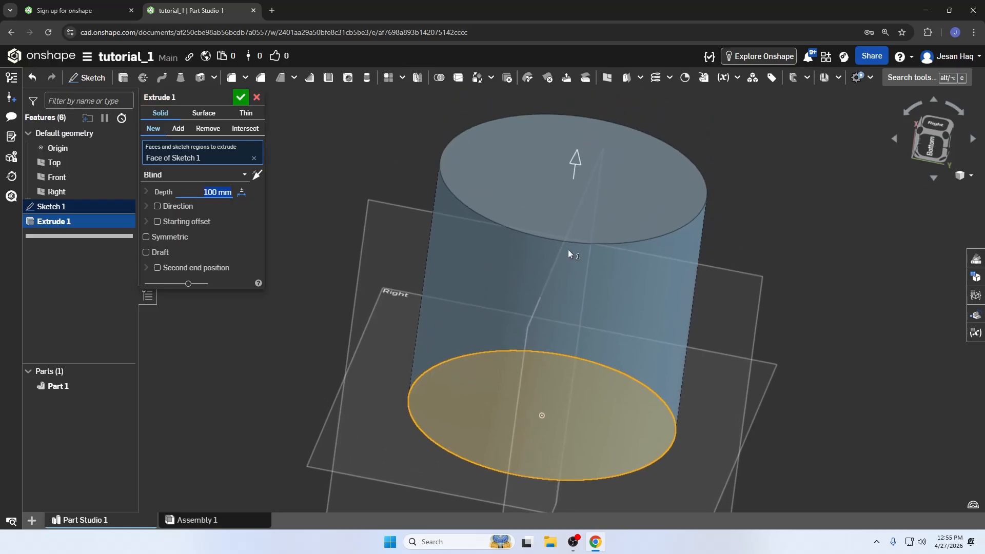
Reduce the cylinder's extrusion depth freehand and set it to exactly 56.9 mm.
left_click_drag(576, 163, 561, 262)
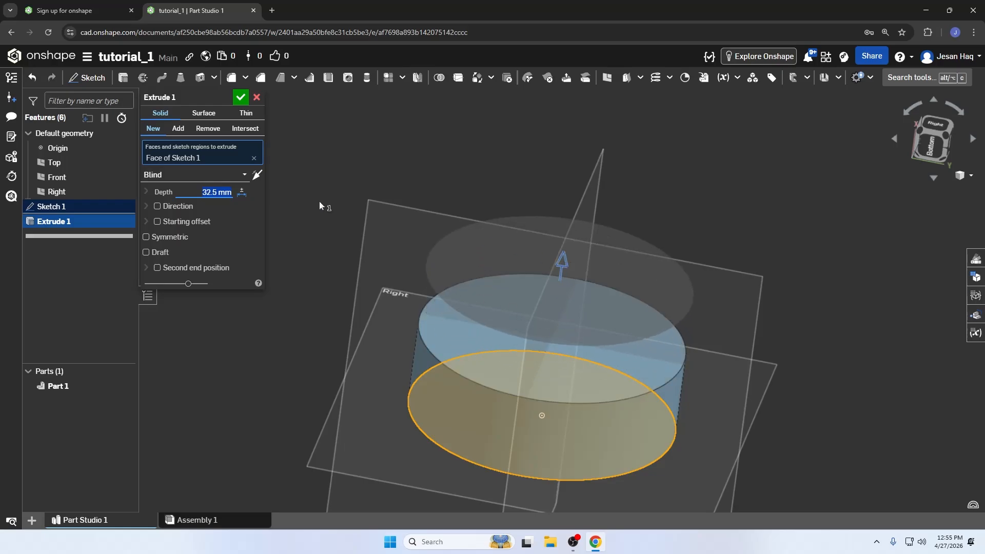
type("5")
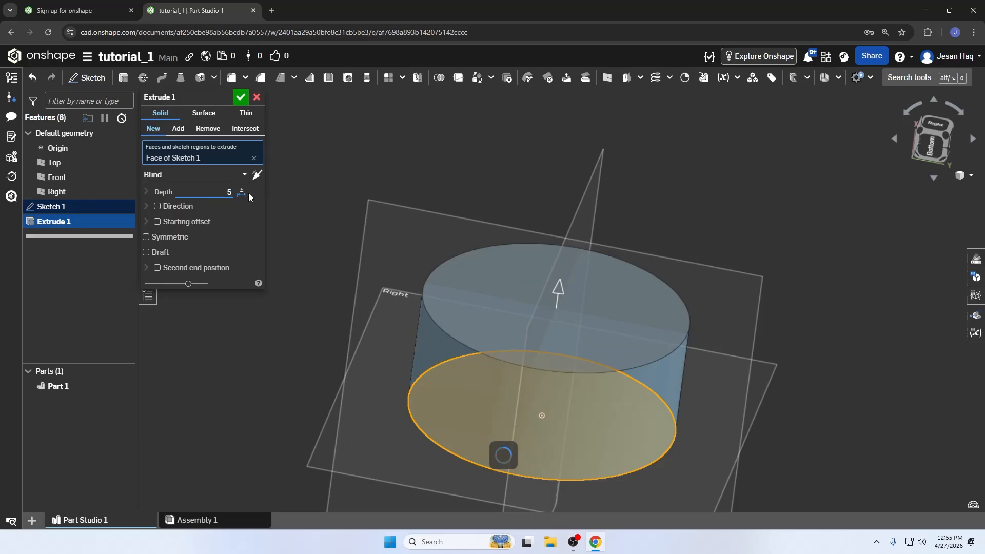
type("6.9")
key("Return")
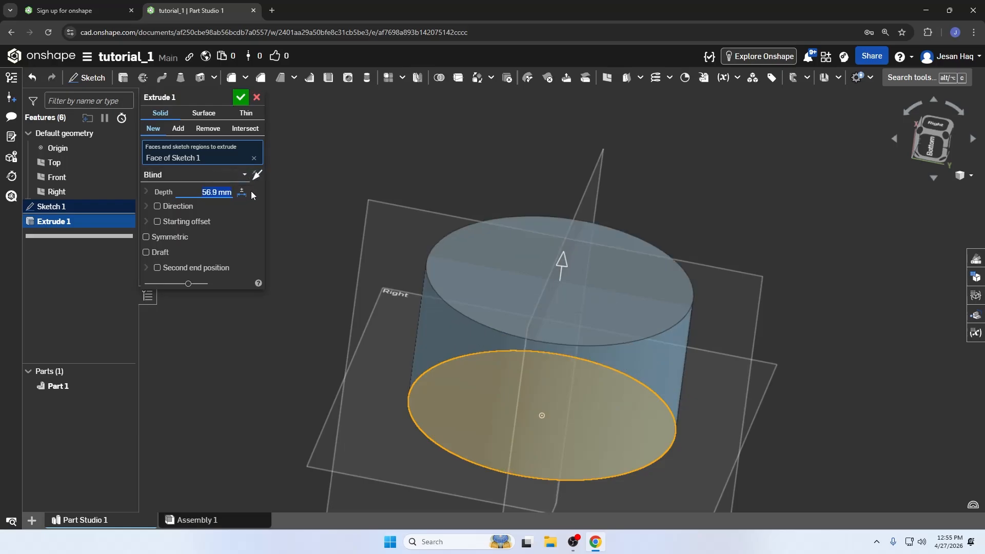
Set the cylinder's extrusion depth to 50 mm and accept the extrusion.
type("50")
key("Return")
left_click(241, 102)
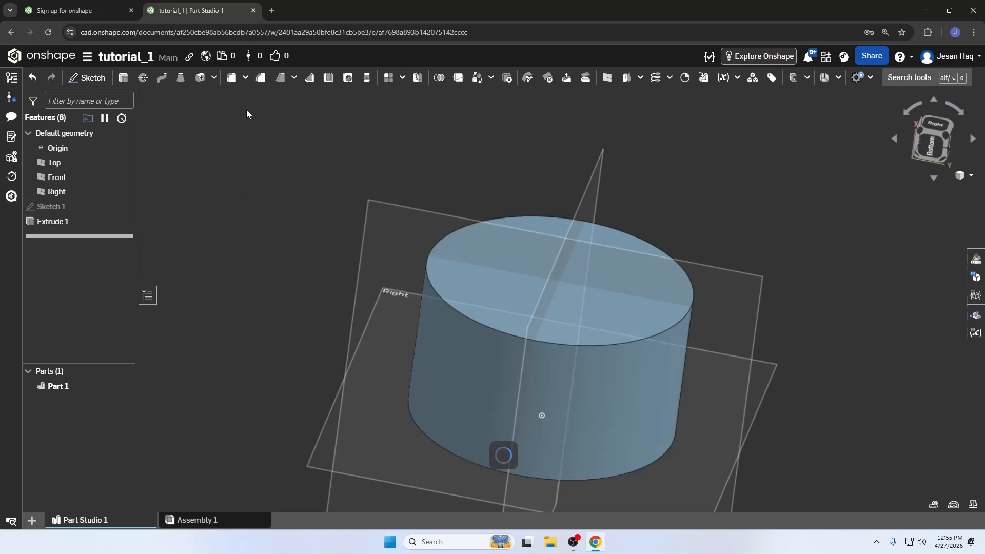
Open the document's workspace units settings.
right_click_drag(546, 351, 516, 383)
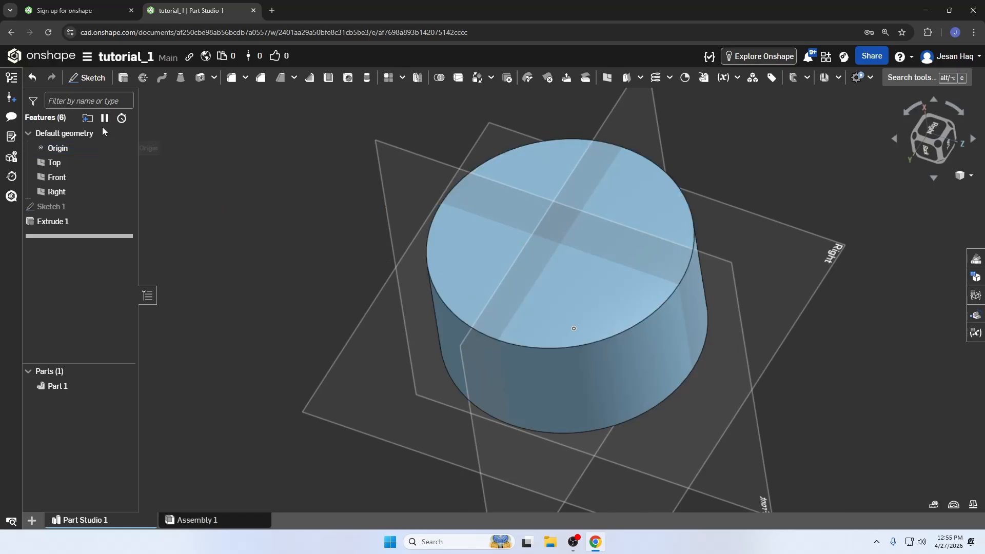
left_click(87, 56)
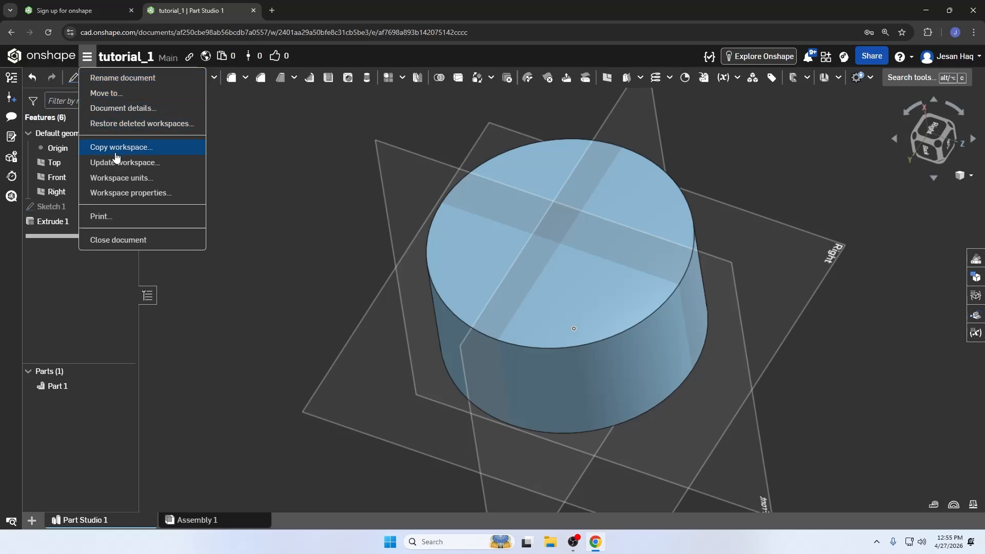
left_click(132, 179)
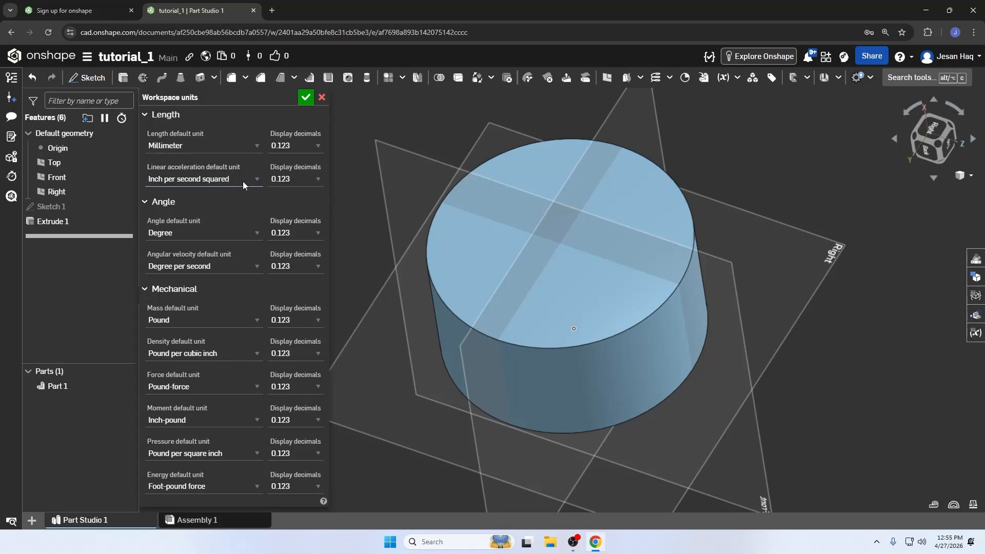
Try inch, foot and centimeter in turn as the default length unit.
left_click(189, 150)
left_click(179, 196)
left_click(184, 149)
left_click(176, 178)
left_click(193, 148)
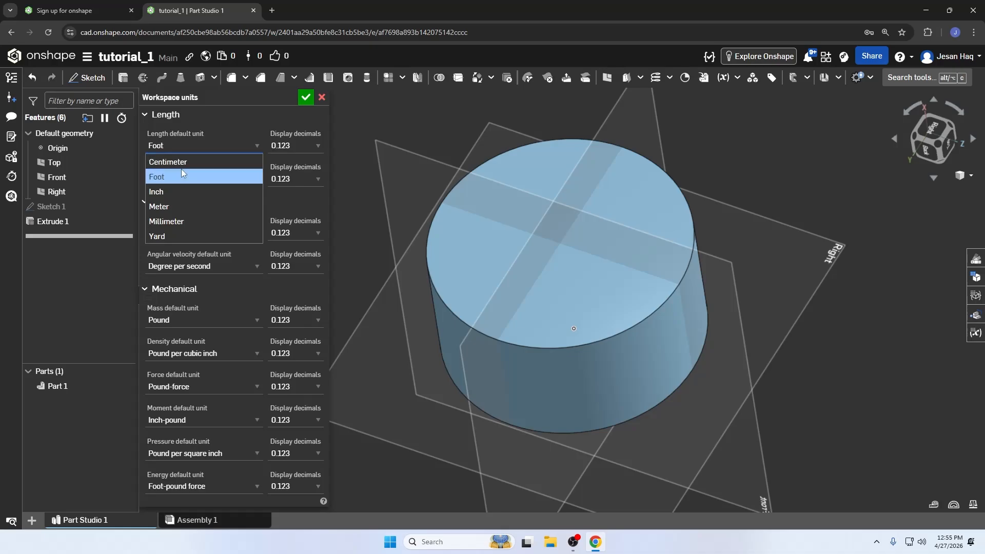
left_click(180, 163)
Try radian as the default angle unit, and kilogram and gram as the default mass unit.
left_click(186, 238)
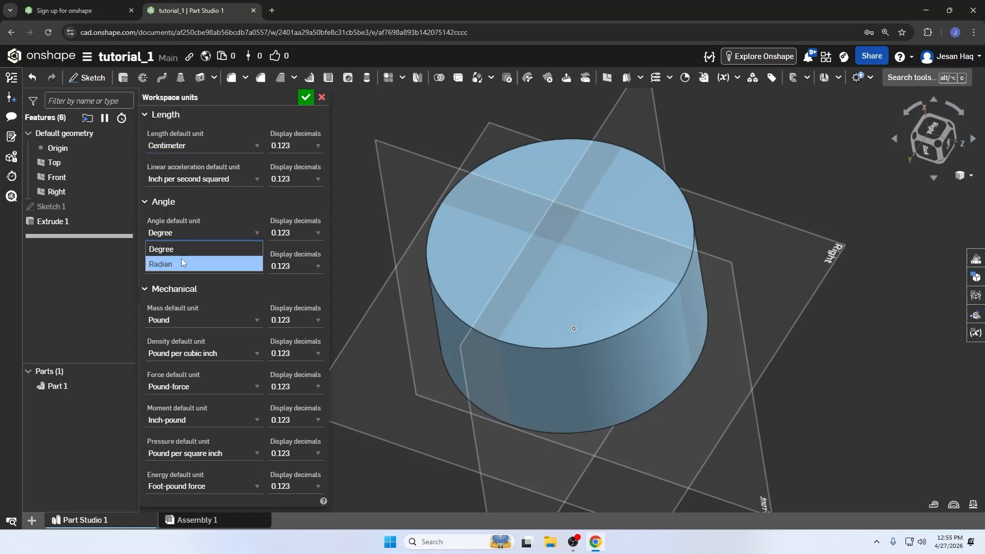
left_click(180, 260)
left_click(185, 322)
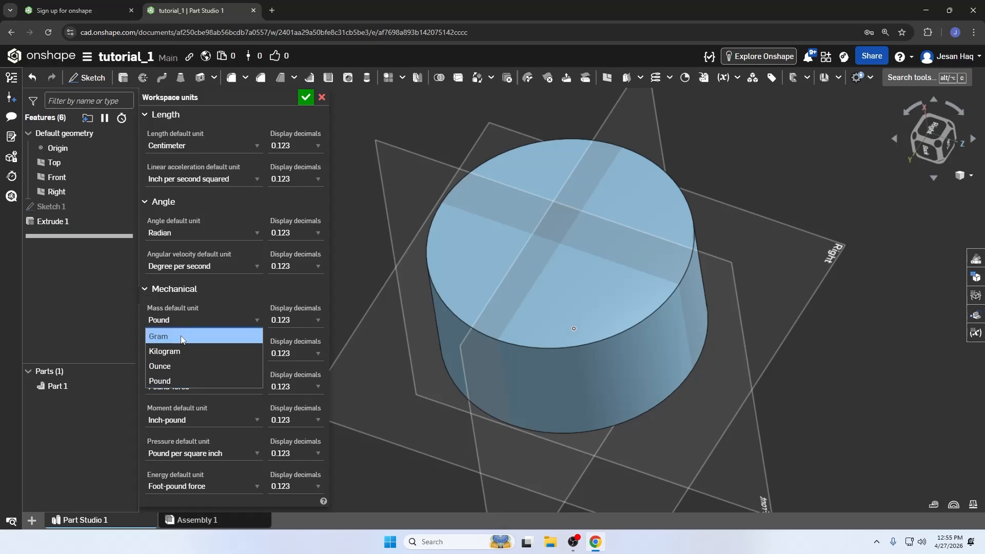
left_click(171, 354)
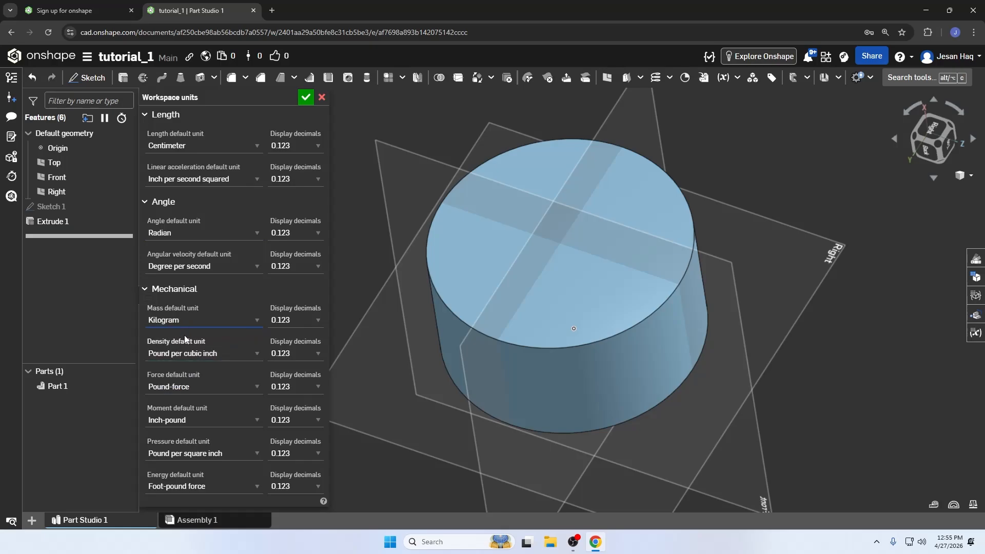
left_click(183, 320)
left_click(181, 336)
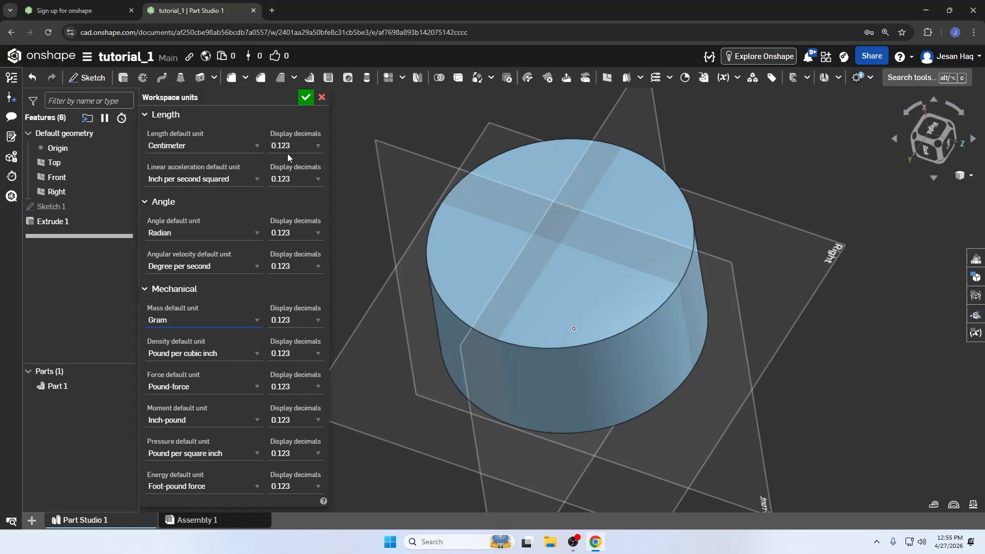
Set the workspace default units to millimeter for length, degree for angle and kilogram for mass, and accept them.
left_click(223, 145)
left_click(180, 220)
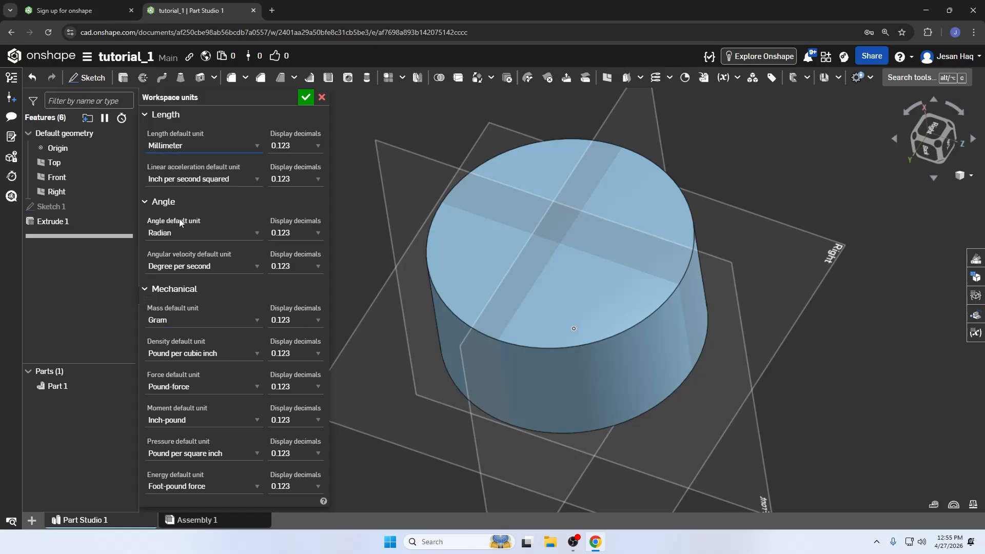
left_click(215, 233)
left_click(186, 245)
left_click(188, 324)
left_click(184, 353)
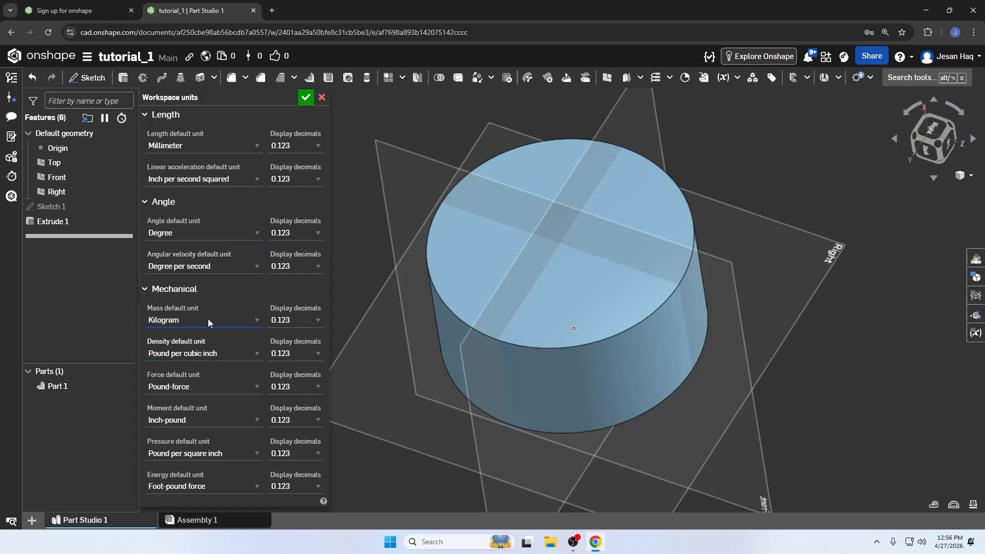
left_click(306, 97)
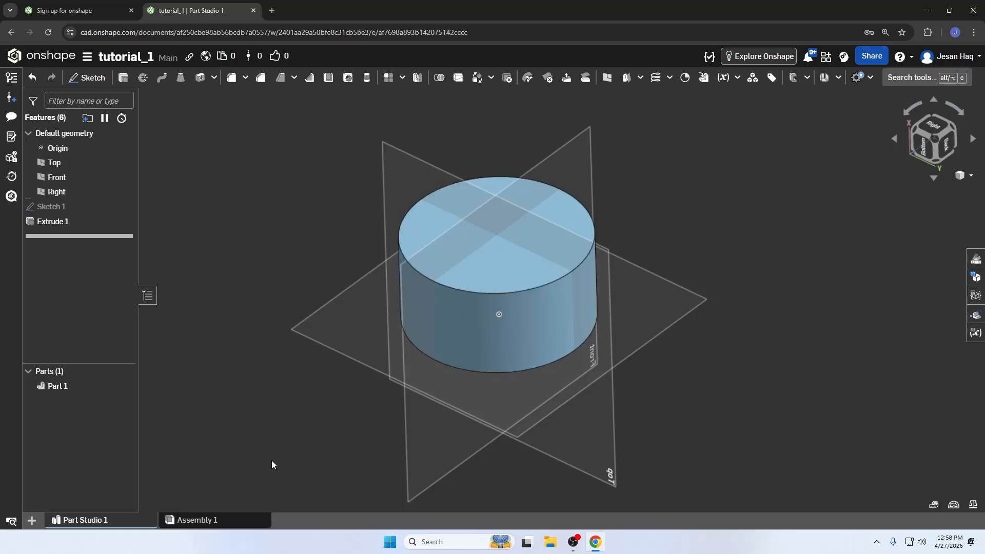
Add a new Part Studio and a second Assembly to the document.
left_click(197, 519)
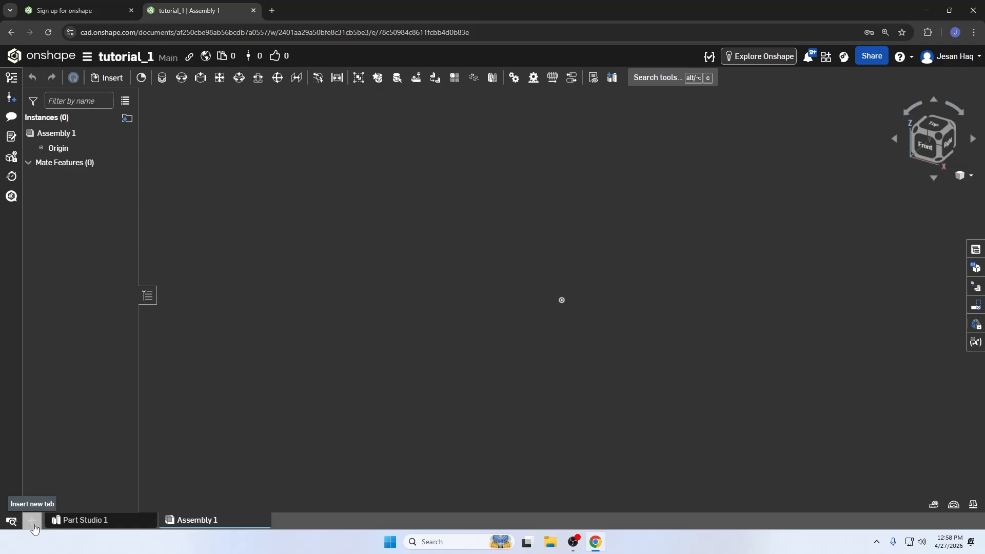
left_click(32, 520)
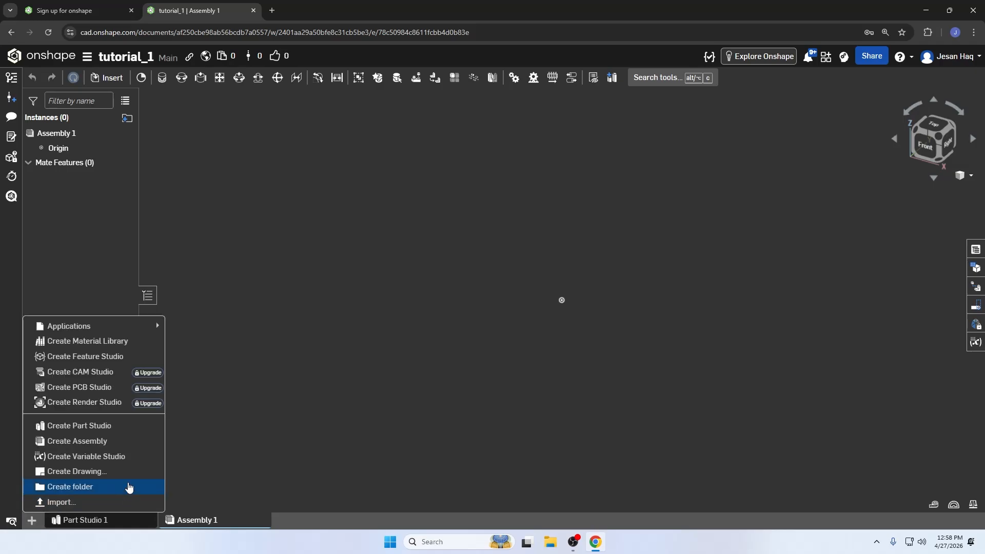
left_click(92, 430)
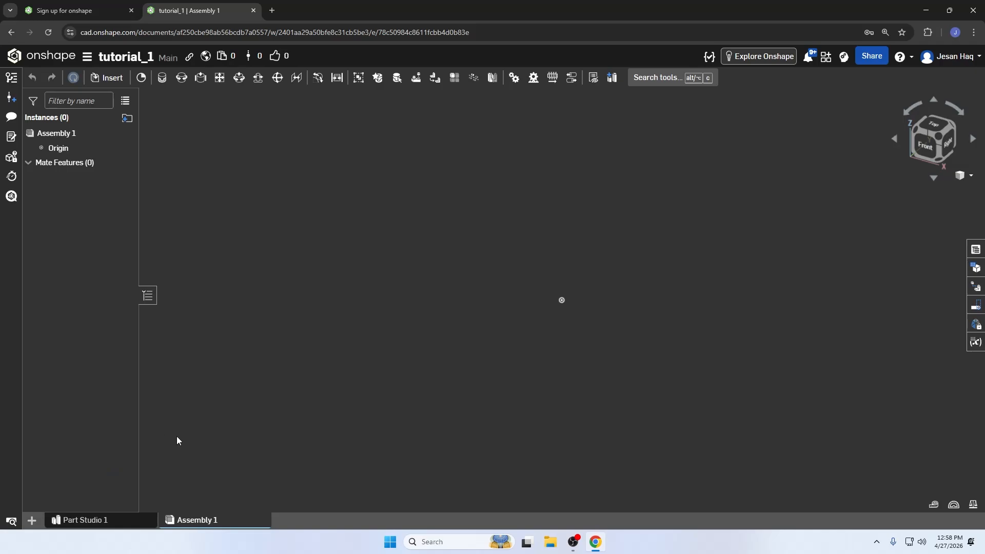
left_click(32, 522)
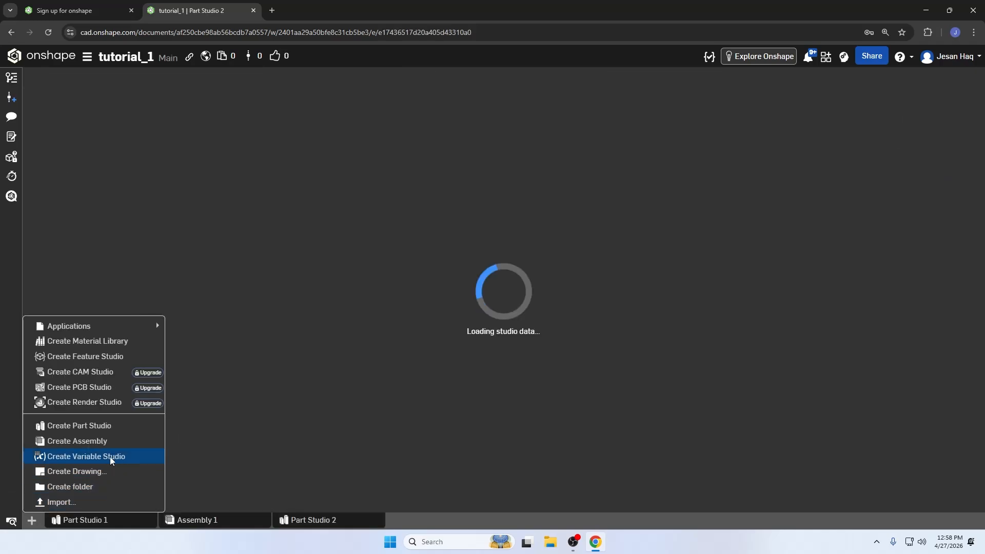
left_click(32, 522)
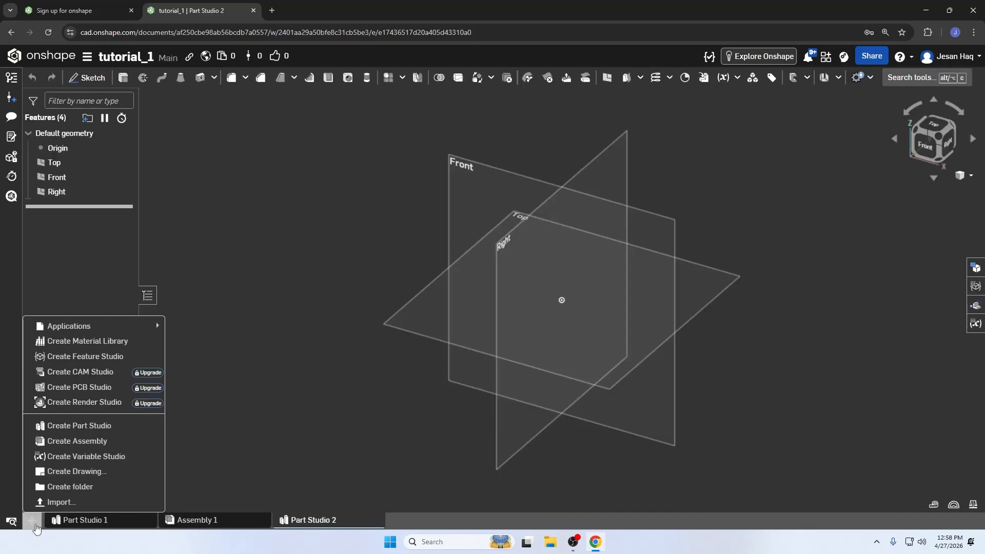
left_click(88, 443)
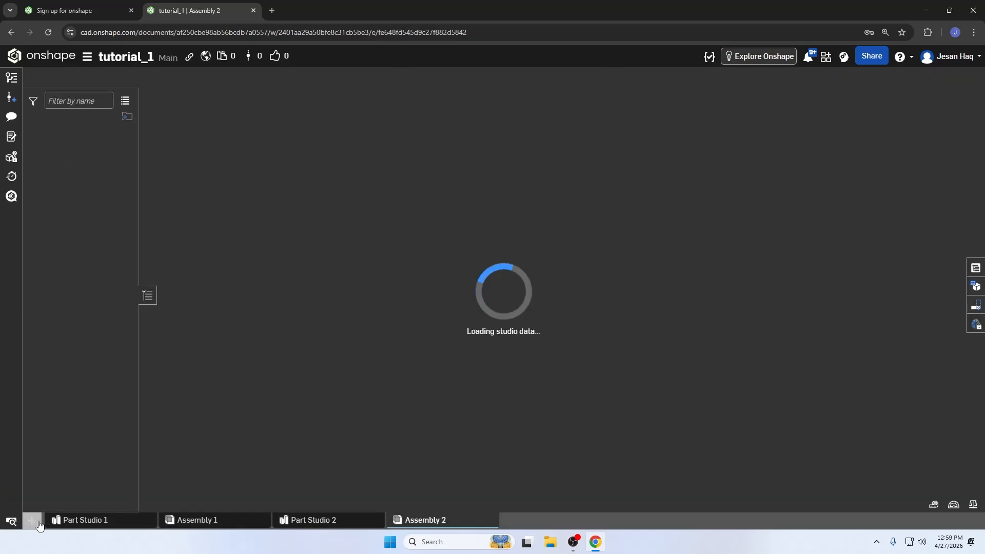
Create a drawing from the ANSI_A_INCH.dwt template with no views and dismiss the part selection.
left_click(32, 522)
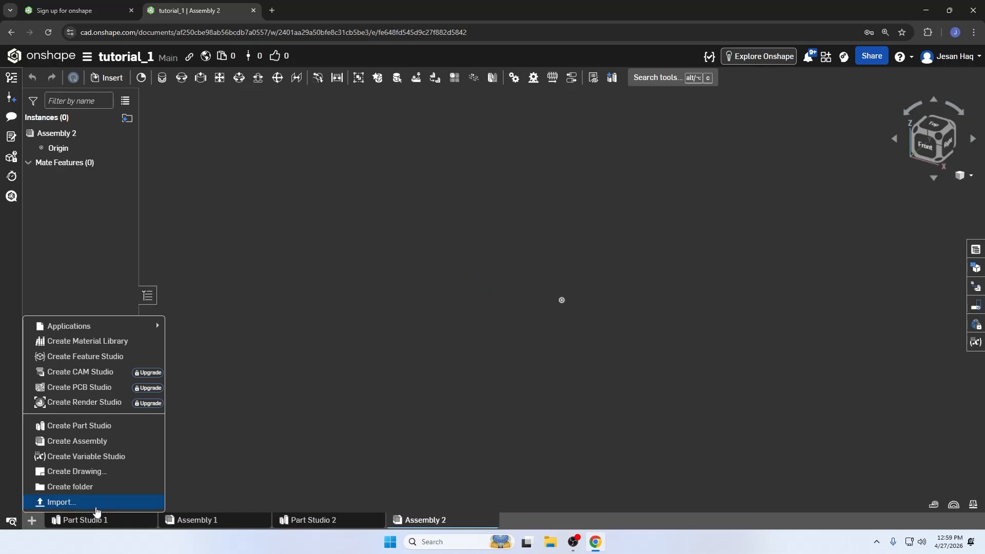
left_click(77, 471)
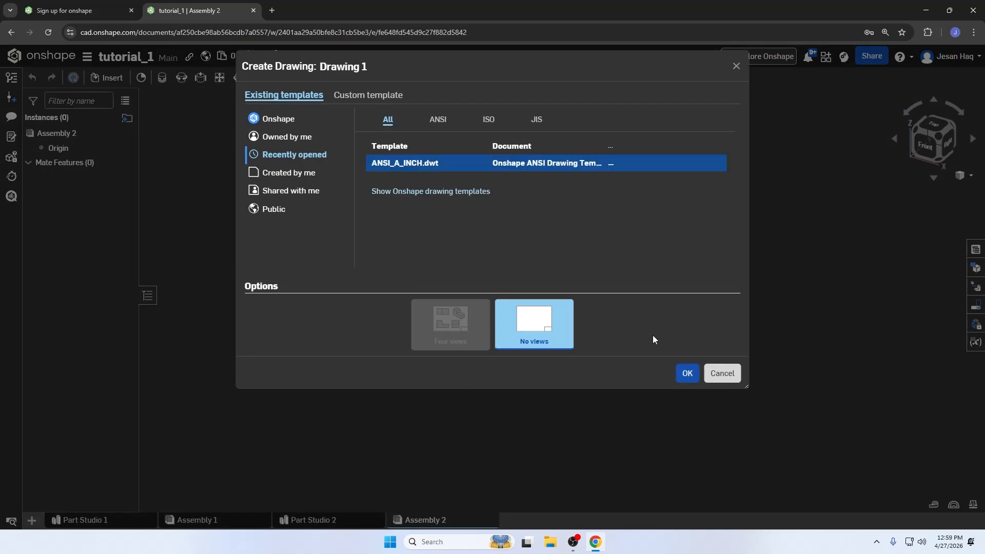
left_click(687, 381)
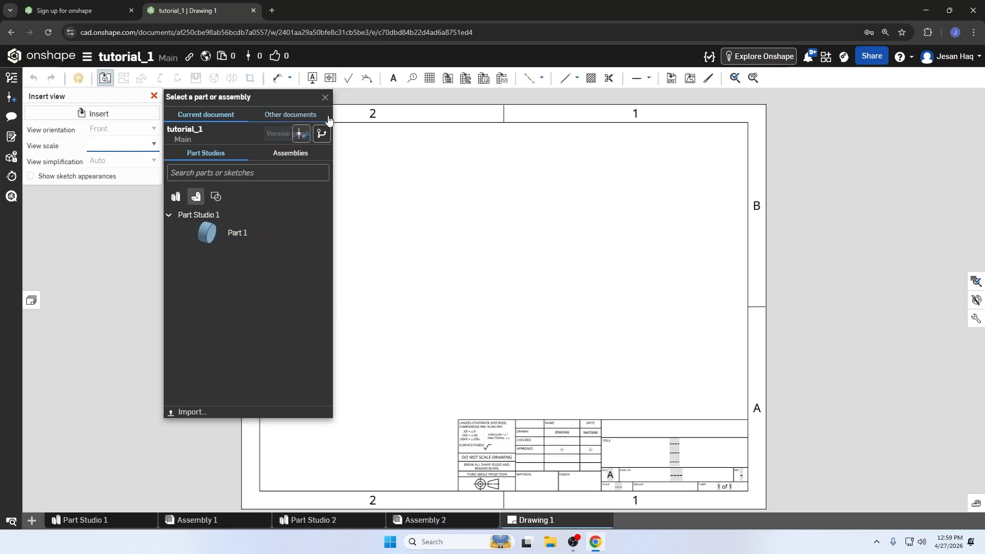
left_click(326, 97)
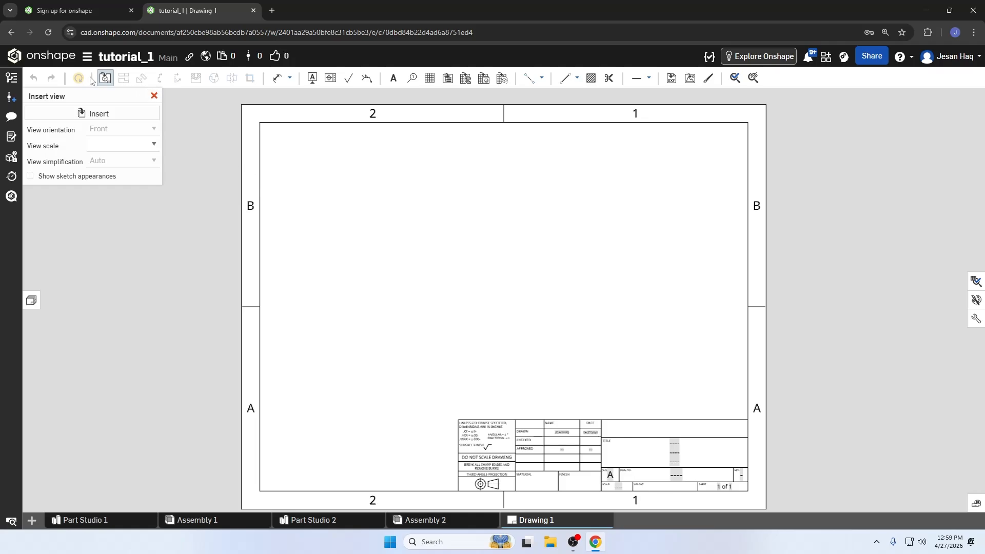
Insert a view of Part 1 in the Right orientation in the upper-left area of the drawing sheet.
left_click(96, 113)
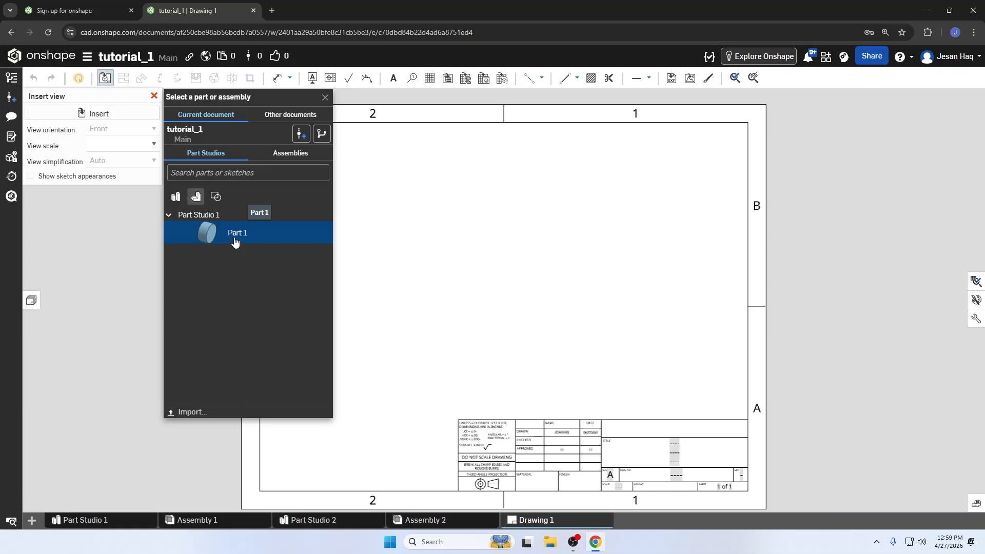
left_click(234, 240)
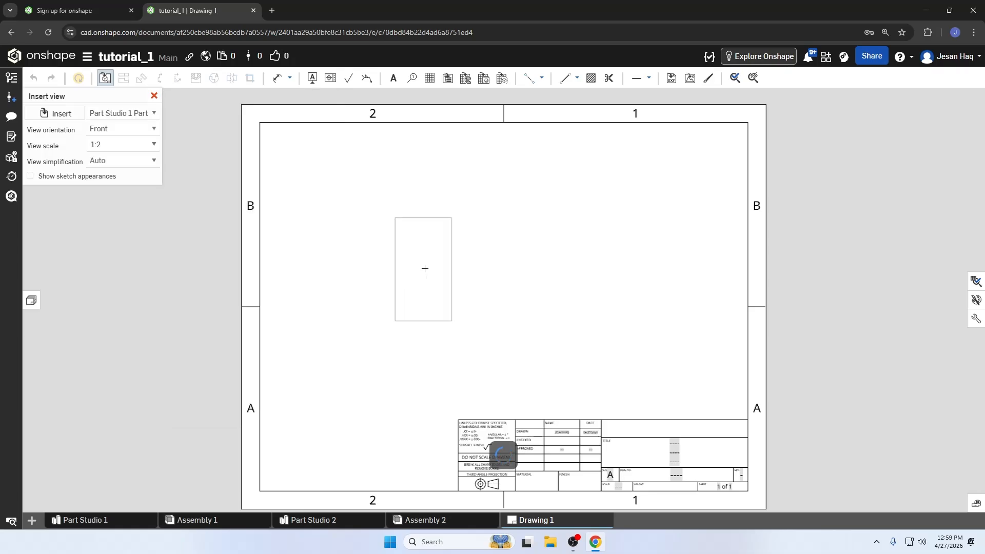
left_click(111, 134)
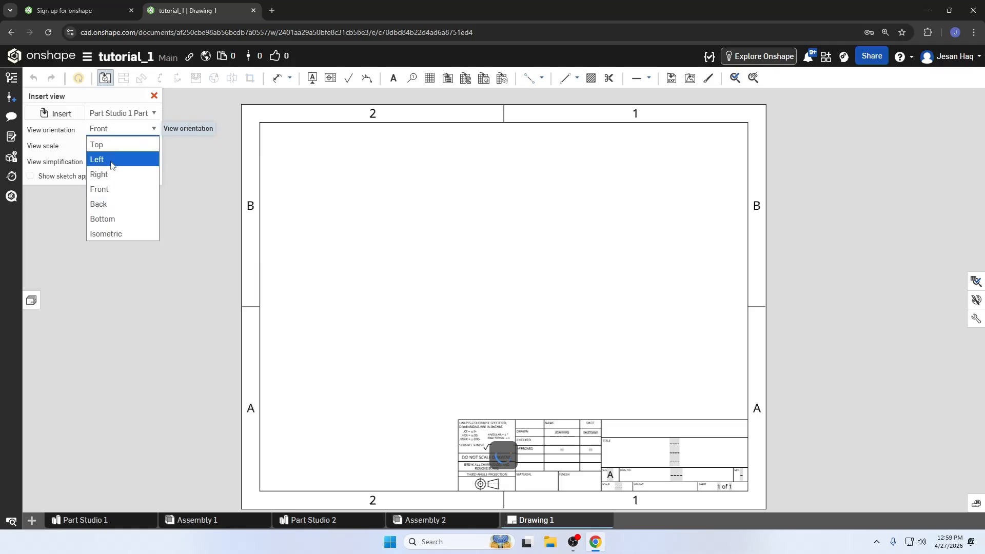
left_click(97, 174)
left_click(397, 223)
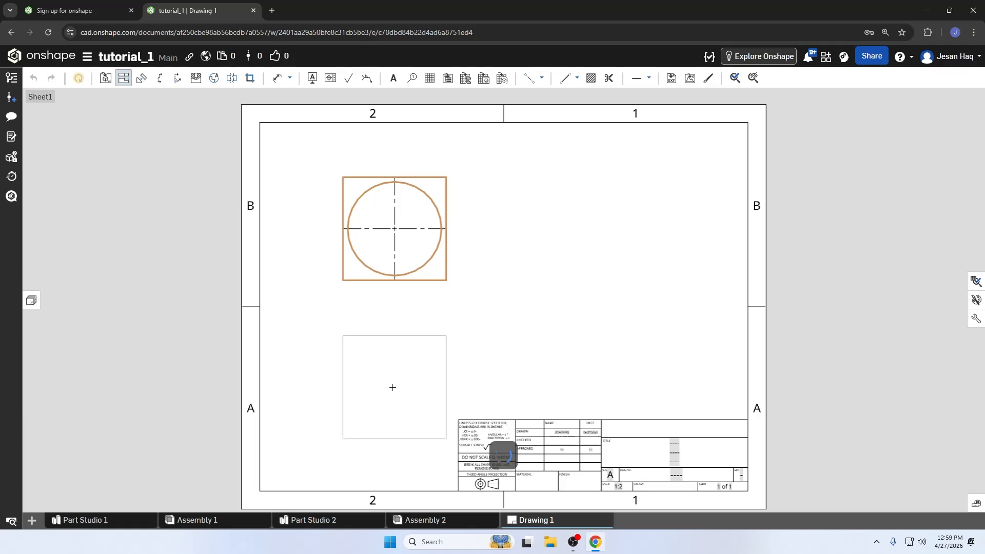
left_click(381, 392)
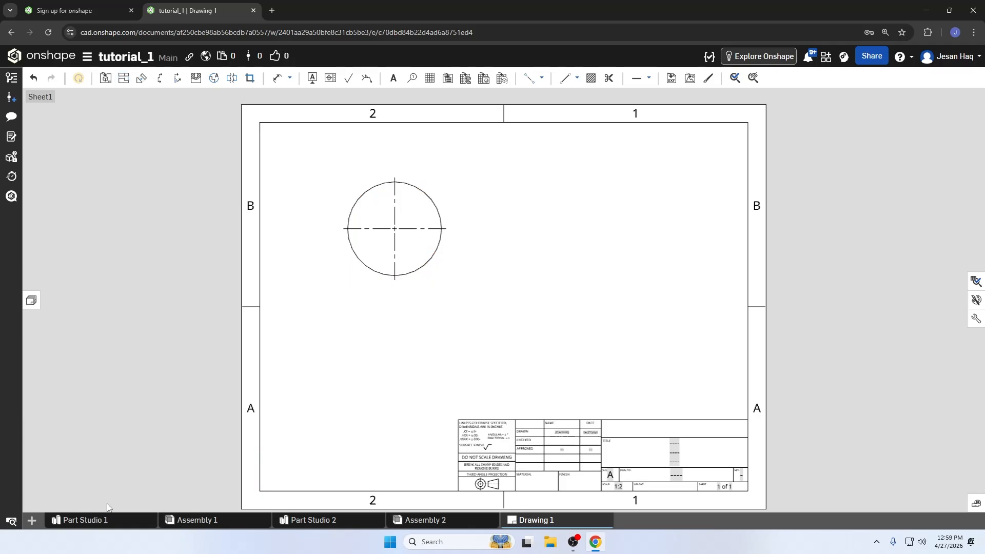
Switch to Part Studio 1 and look at the file selection for importing into the document, leaving without choosing a file.
left_click(94, 521)
left_click(31, 521)
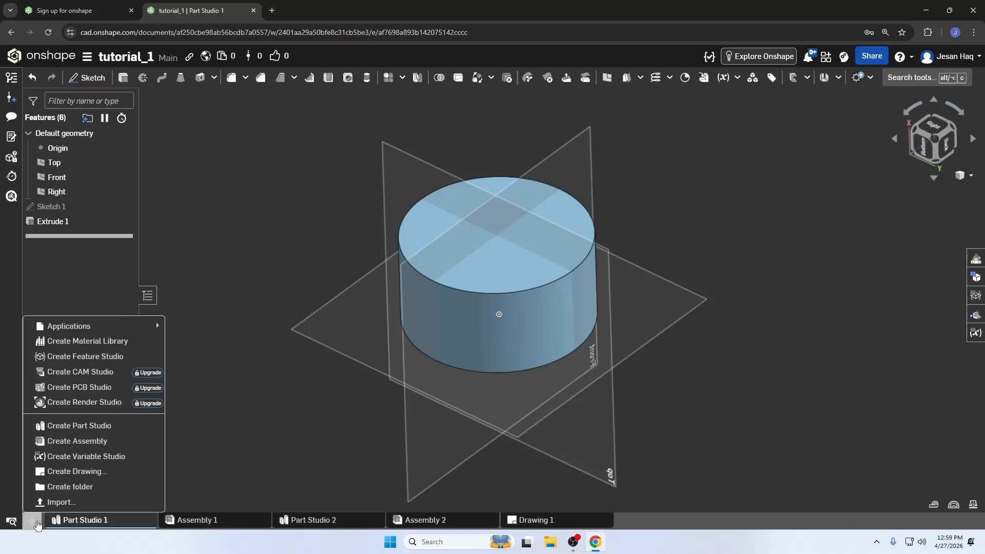
left_click(103, 503)
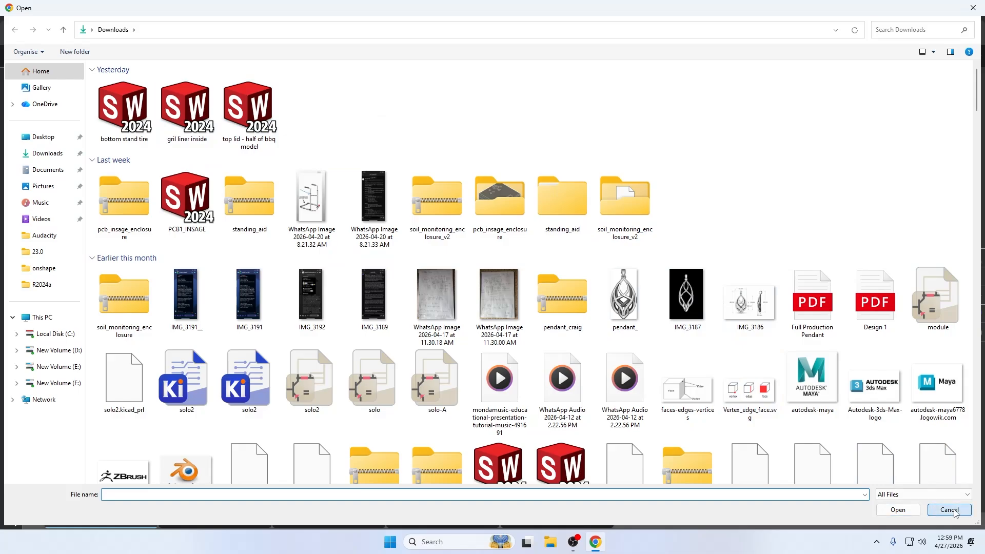
left_click(949, 510)
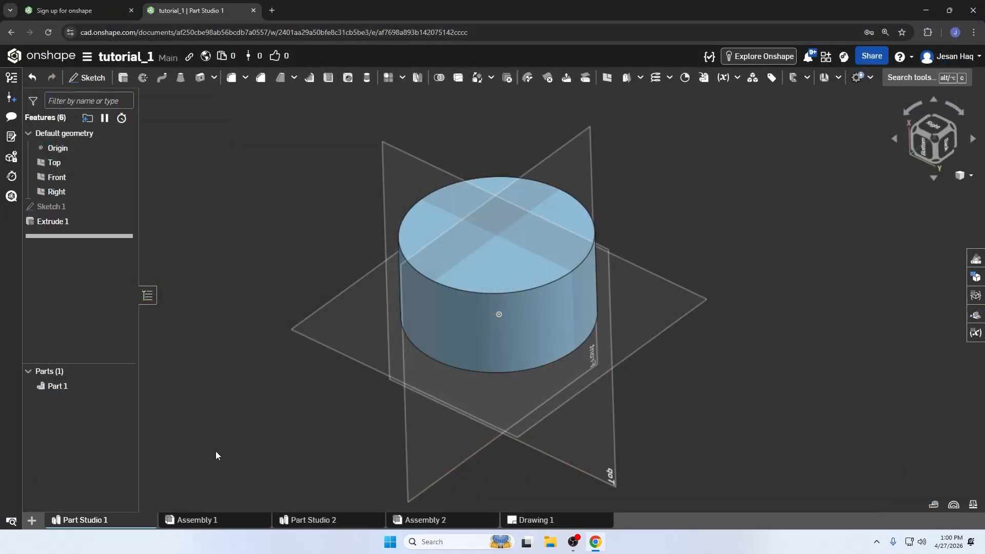
left_click(32, 522)
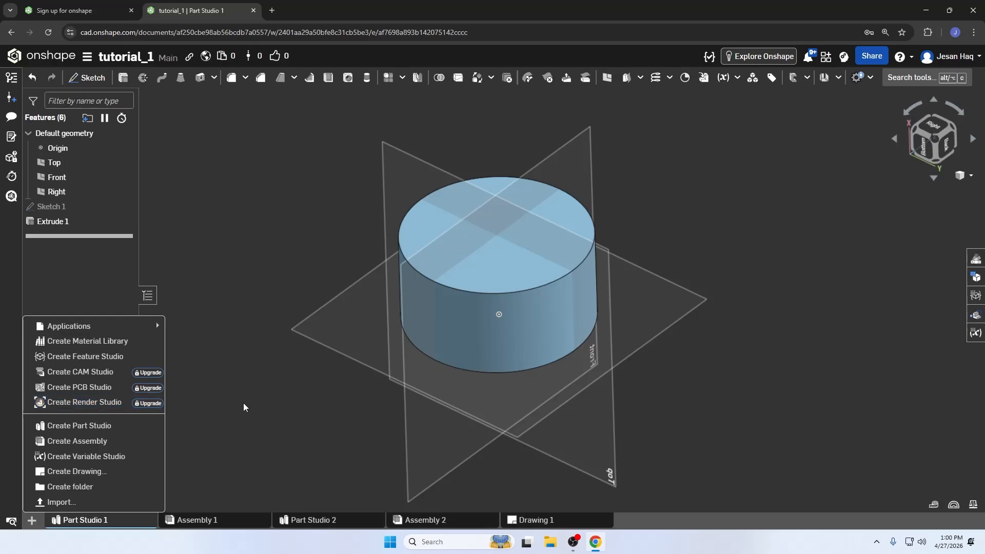
left_click(232, 414)
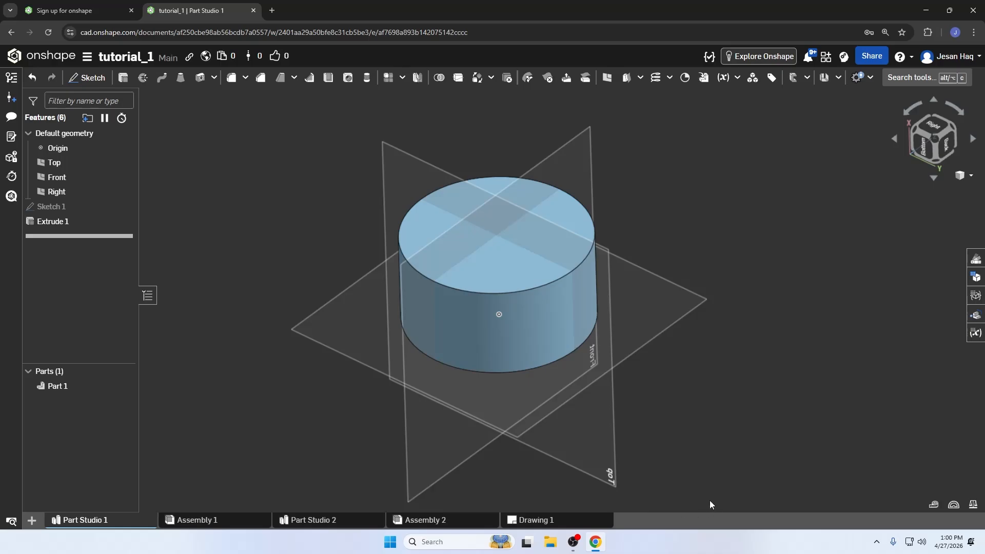
Measure between the cylinder's top and bottom circular edges, showing all measurement types with lengths in millimeters.
left_click(934, 506)
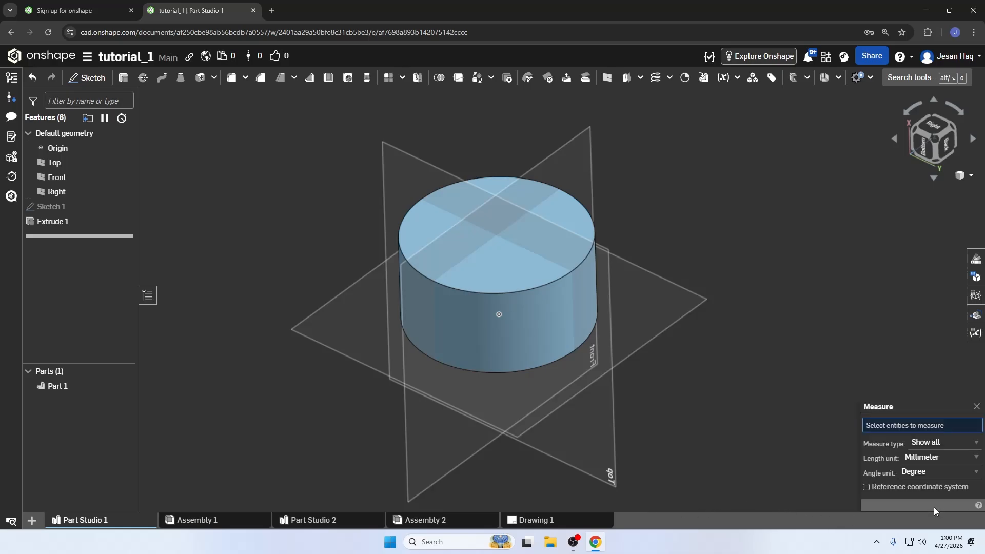
left_click(932, 442)
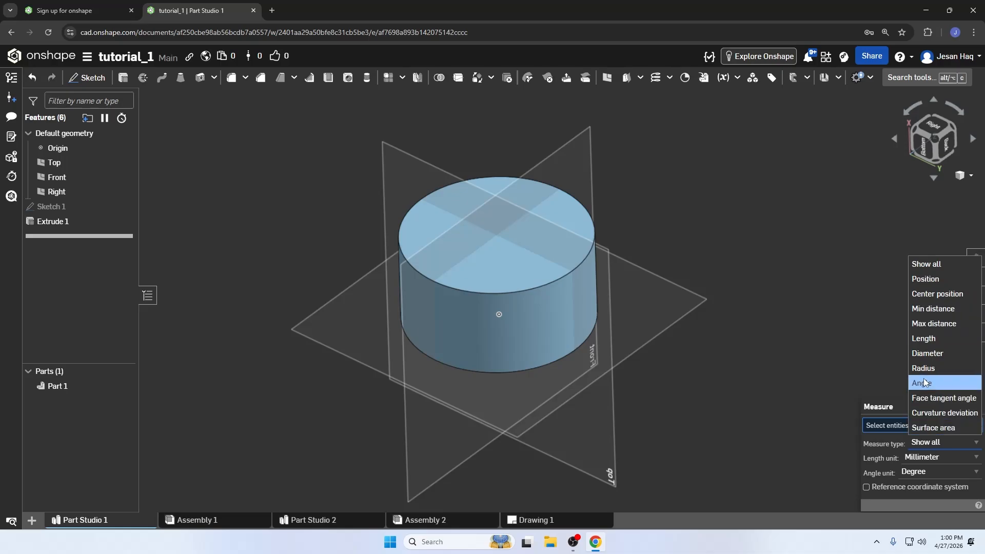
left_click(874, 429)
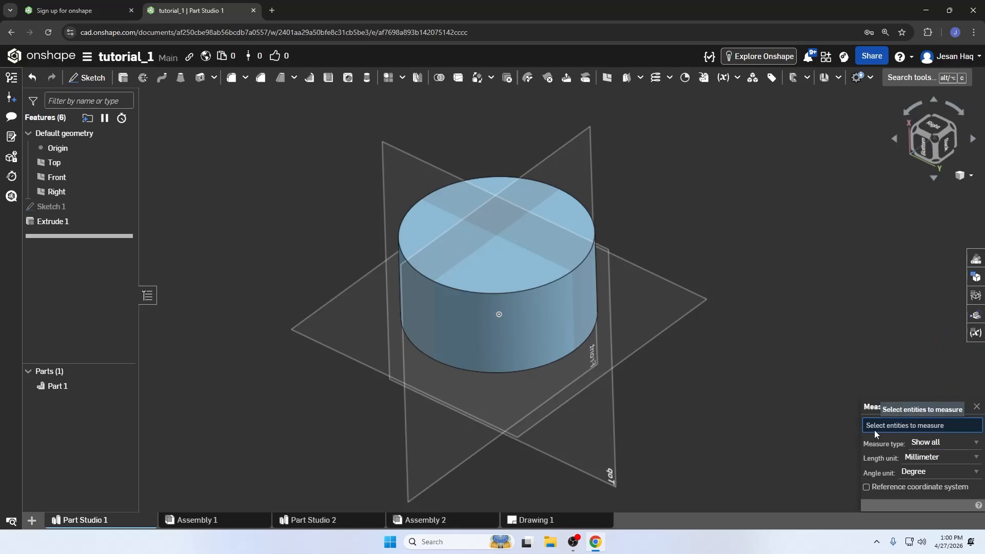
left_click(929, 459)
left_click(928, 458)
left_click(556, 282)
left_click(547, 362)
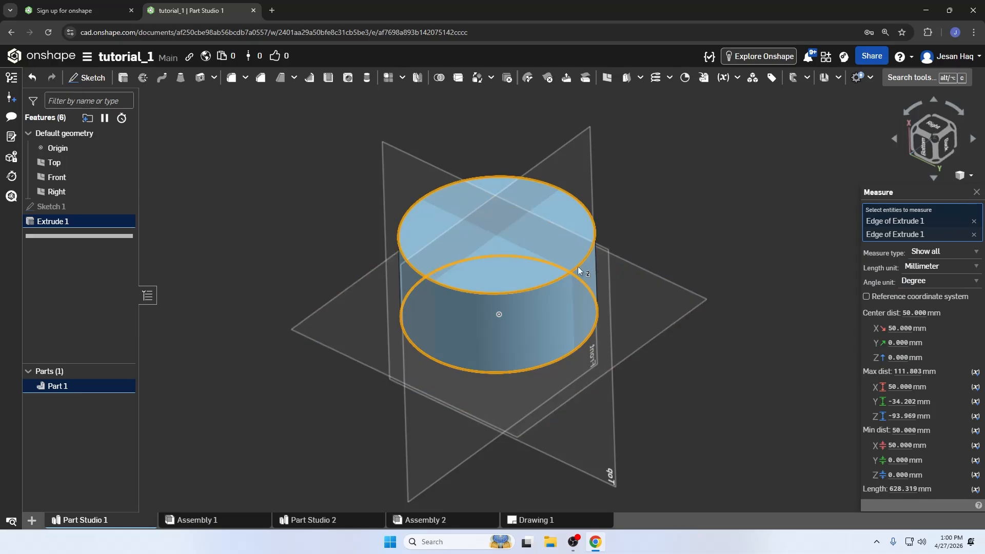
Close the edge measurement and look through the available analysis tools without starting one.
left_click(977, 193)
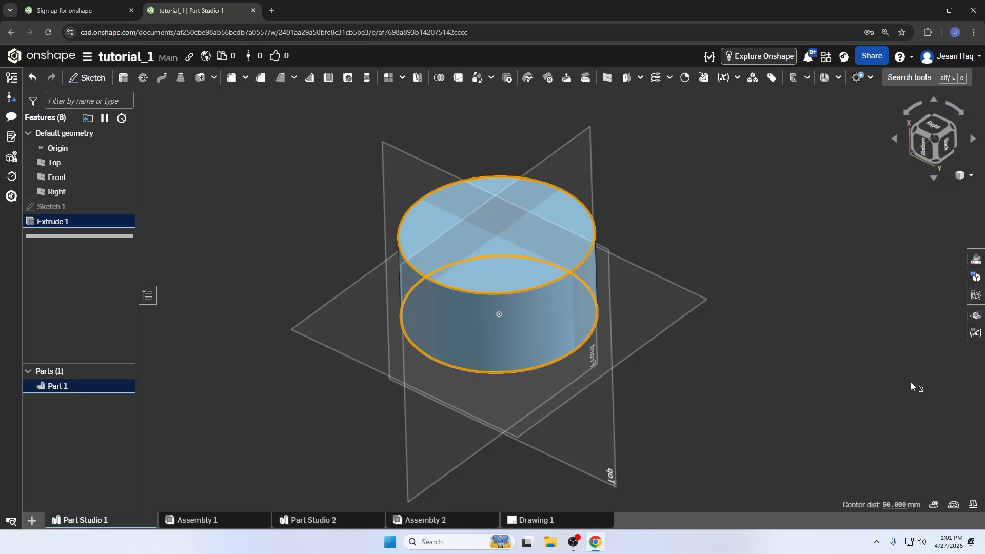
left_click(953, 508)
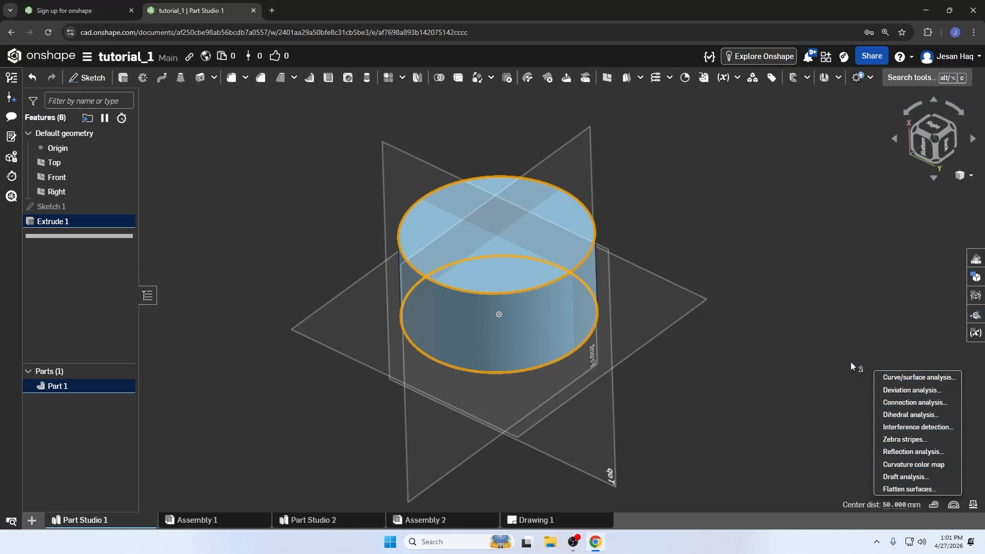
left_click(815, 355)
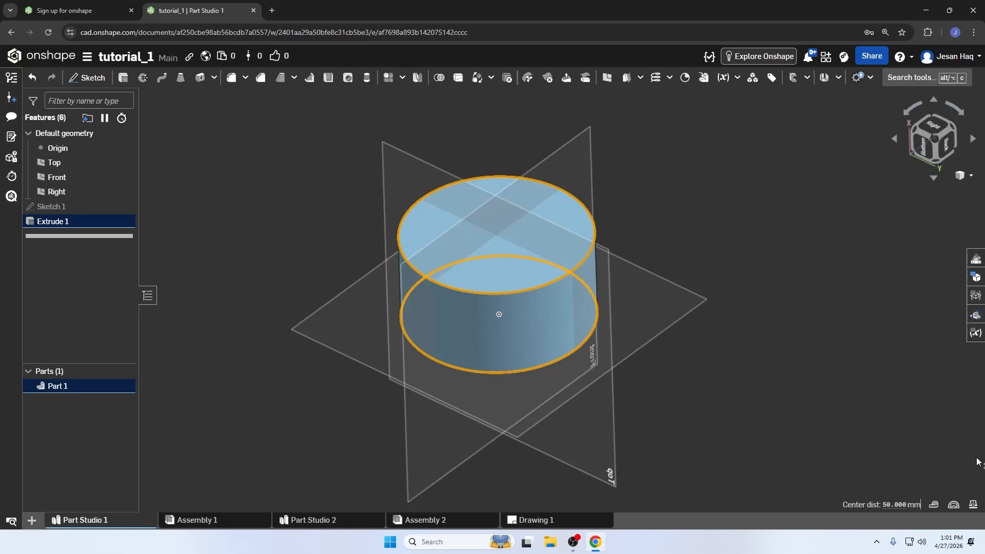
Check the mass and section properties of Part 1, clearing and reselecting the cylinder before closing them.
left_click(972, 505)
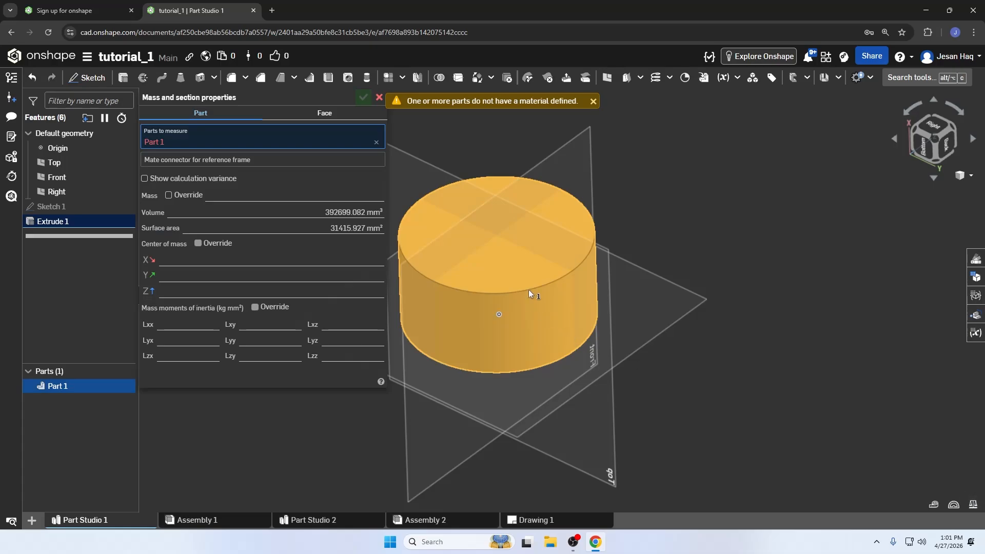
middle_click_drag(500, 271, 544, 293)
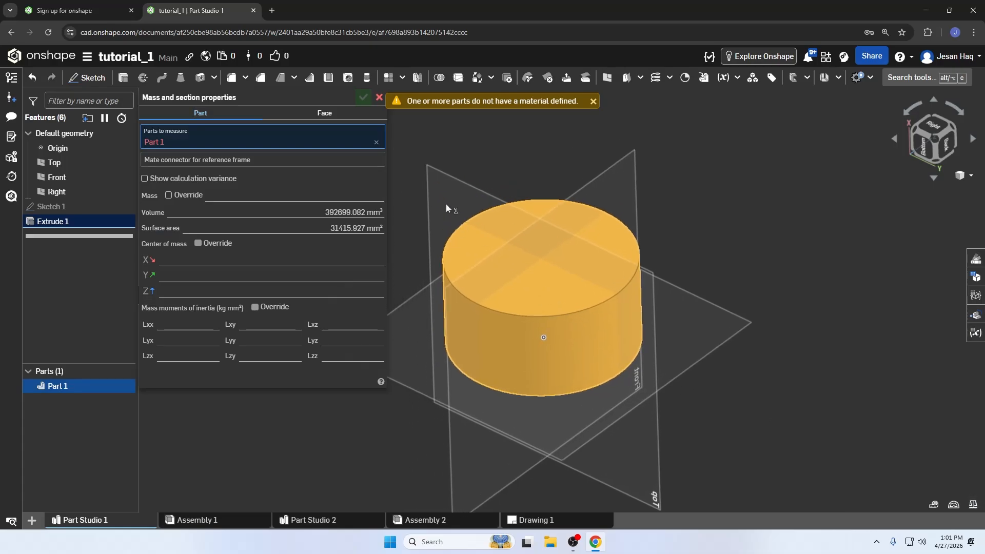
left_click(376, 142)
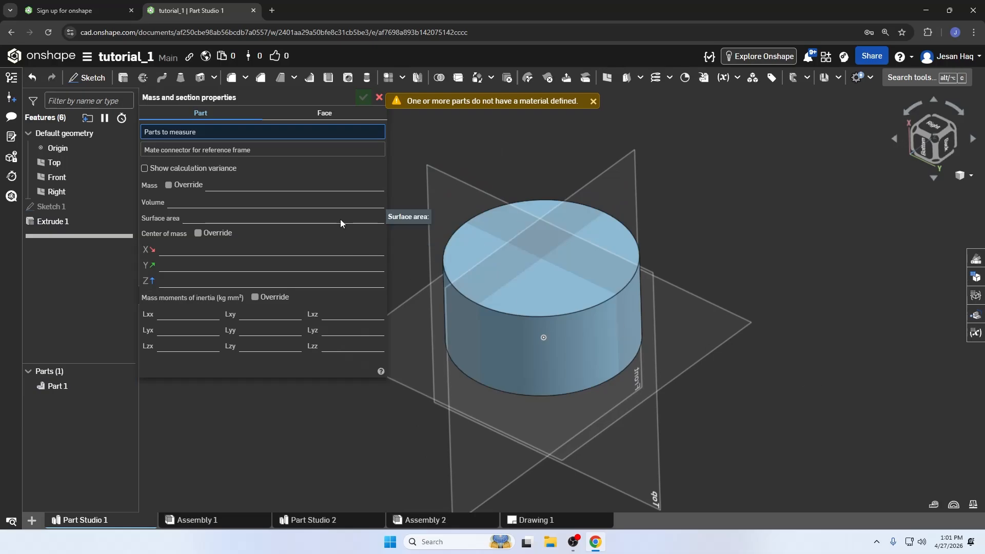
left_click(603, 317)
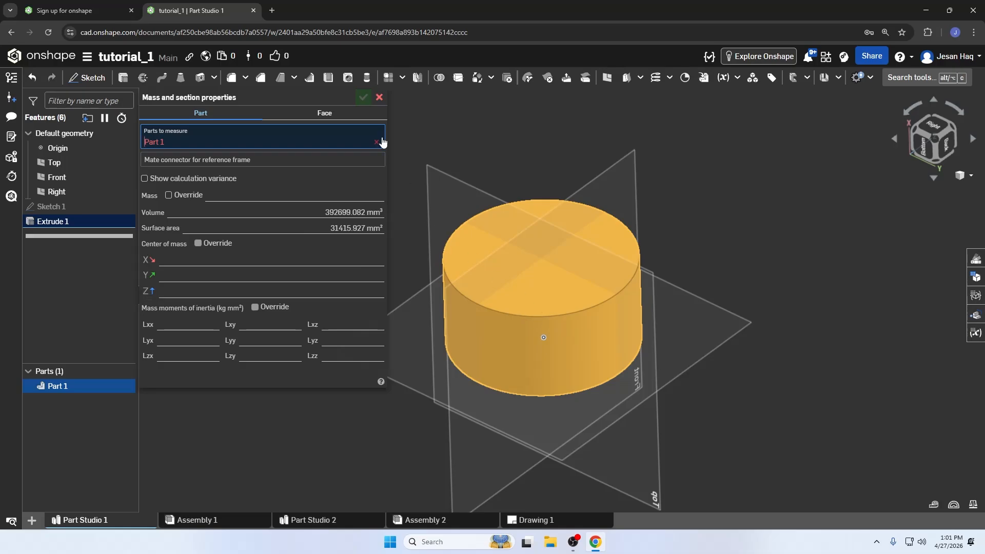
left_click(380, 98)
left_click(303, 404)
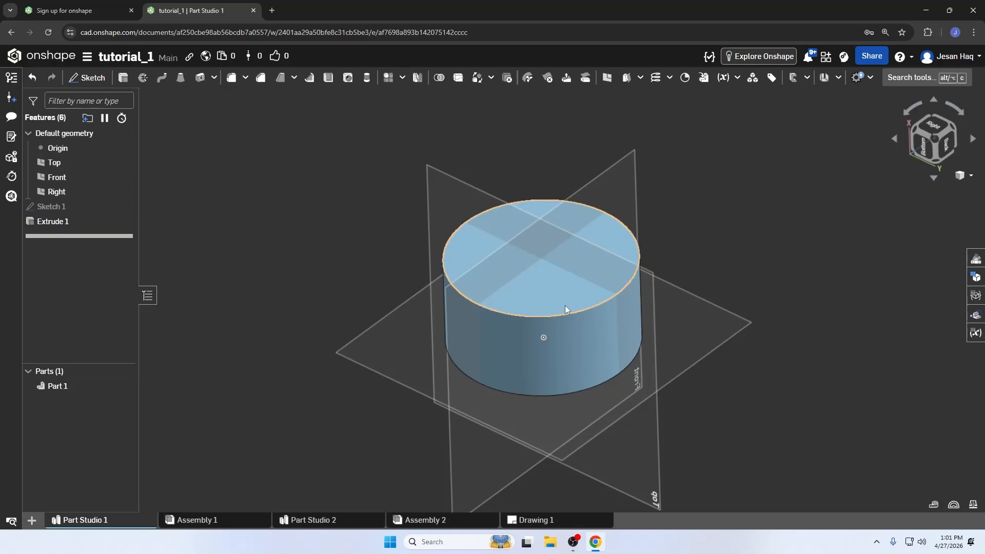
Assign the PLA material from the Onshape Material Library to Part 1.
right_click(89, 391)
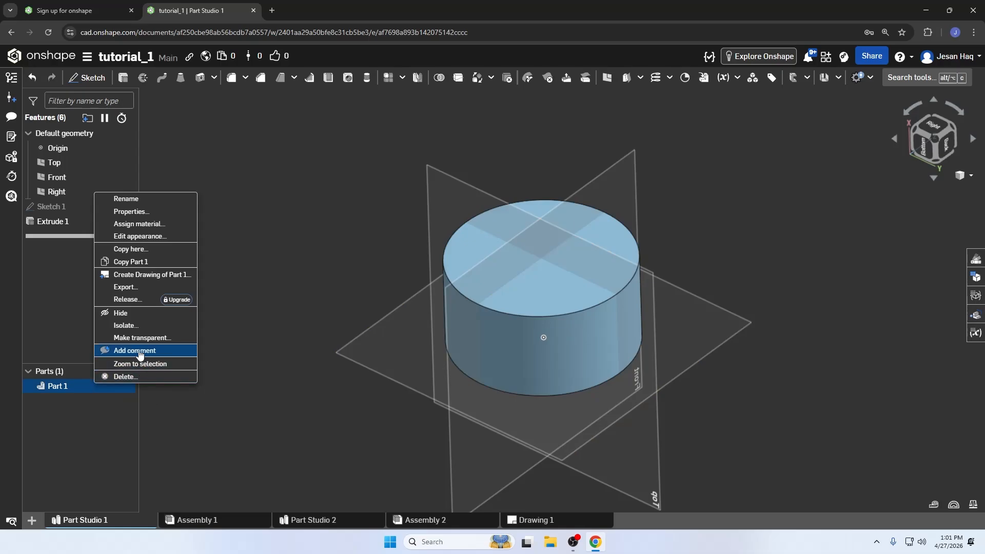
left_click(144, 226)
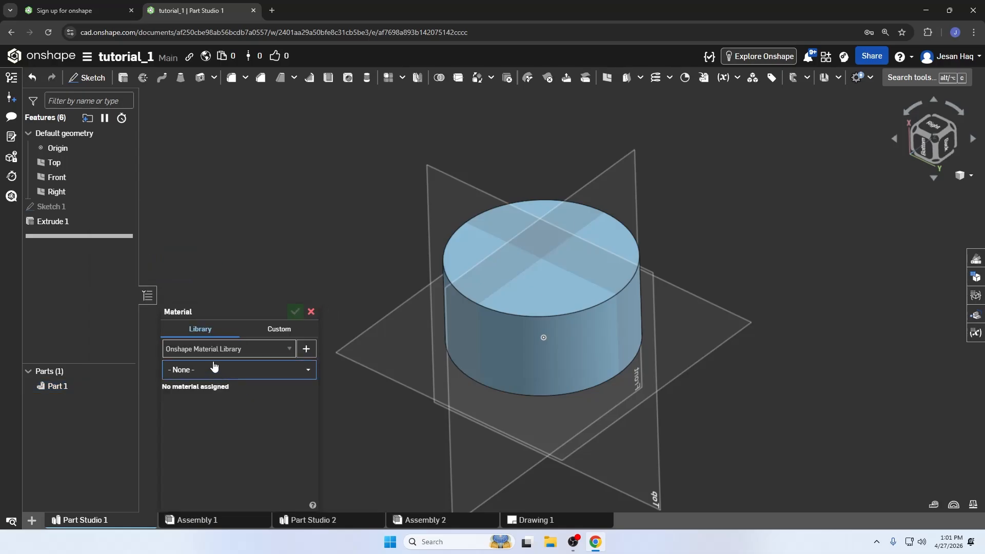
left_click(219, 353)
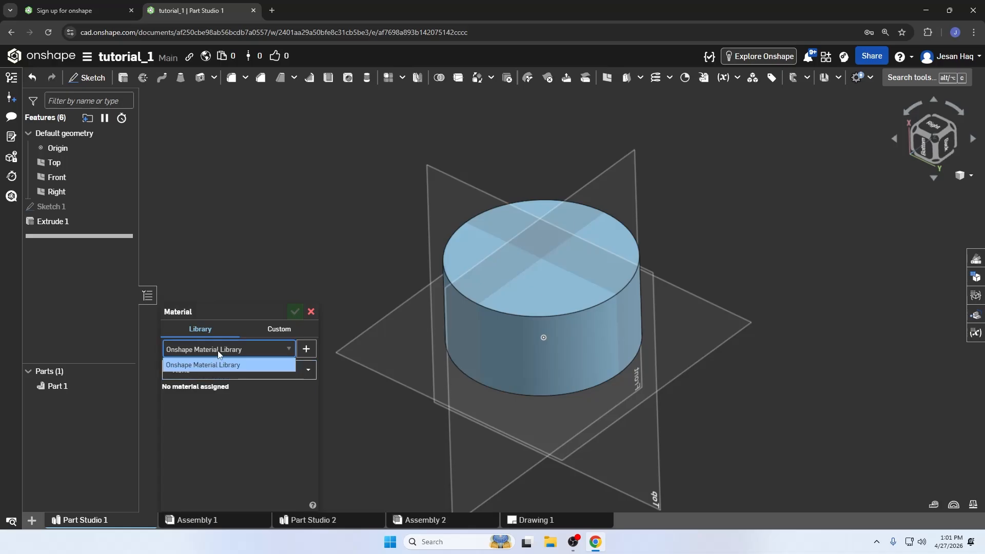
left_click(251, 370)
left_click(251, 370)
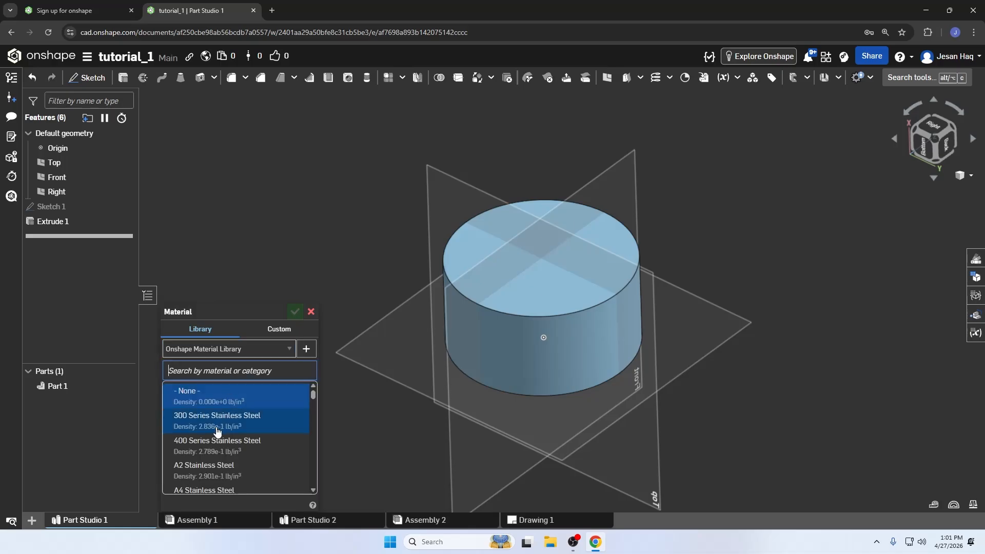
scroll(215, 434, "down", 12)
scroll(216, 432, "down", 15)
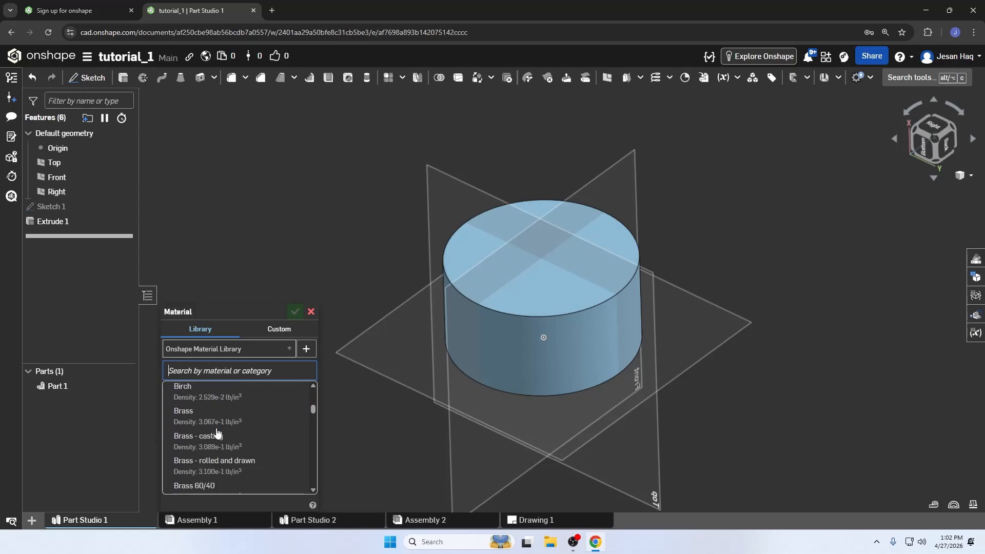
scroll(215, 471, "down", 15)
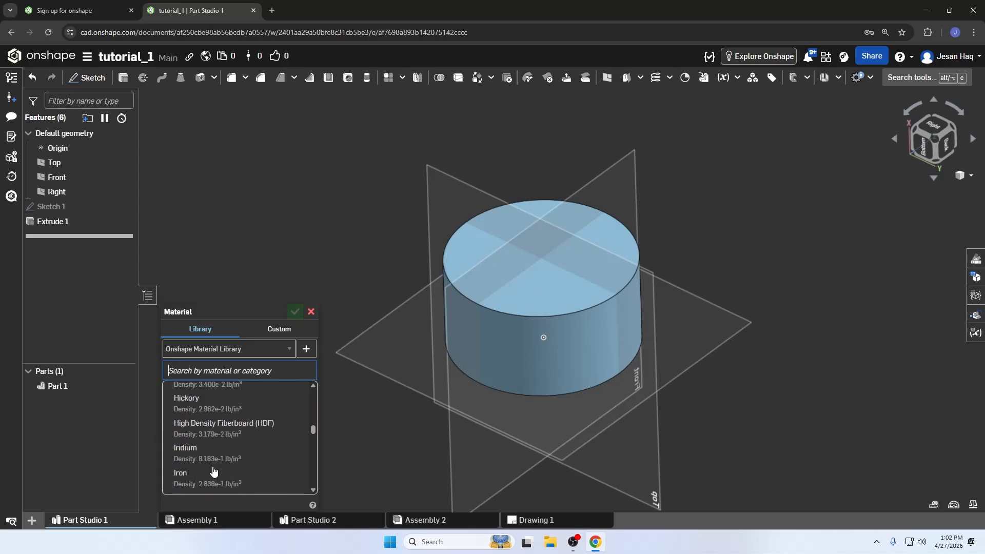
scroll(215, 472, "down", 3)
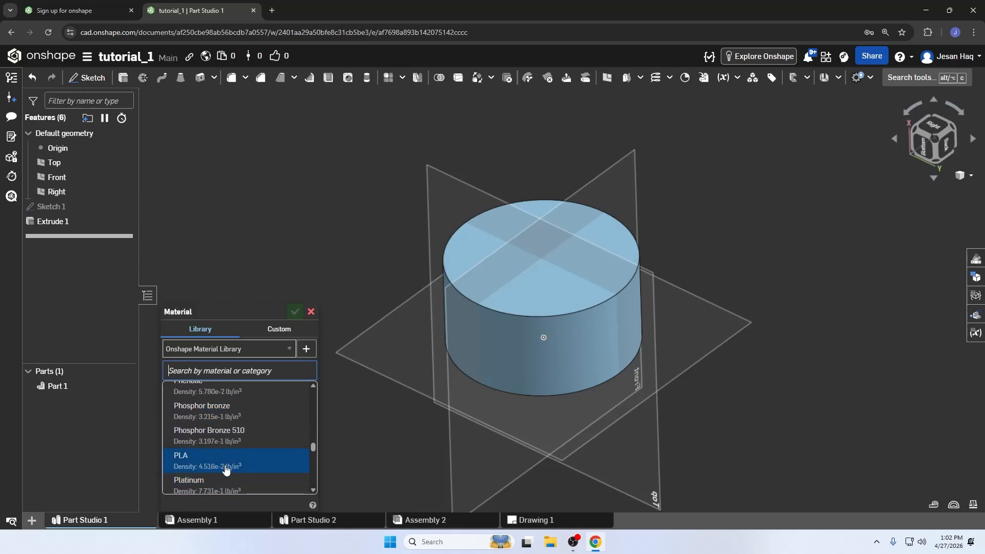
left_click(216, 464)
left_click(294, 312)
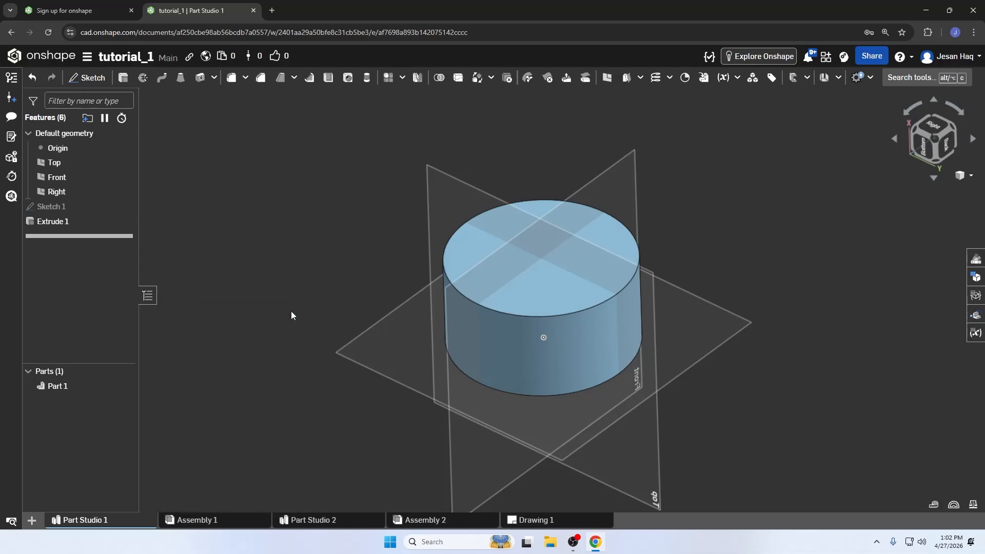
Examine the mass, volume and surface area of the PLA cylinder, then clear the selection and close the properties.
left_click(974, 504)
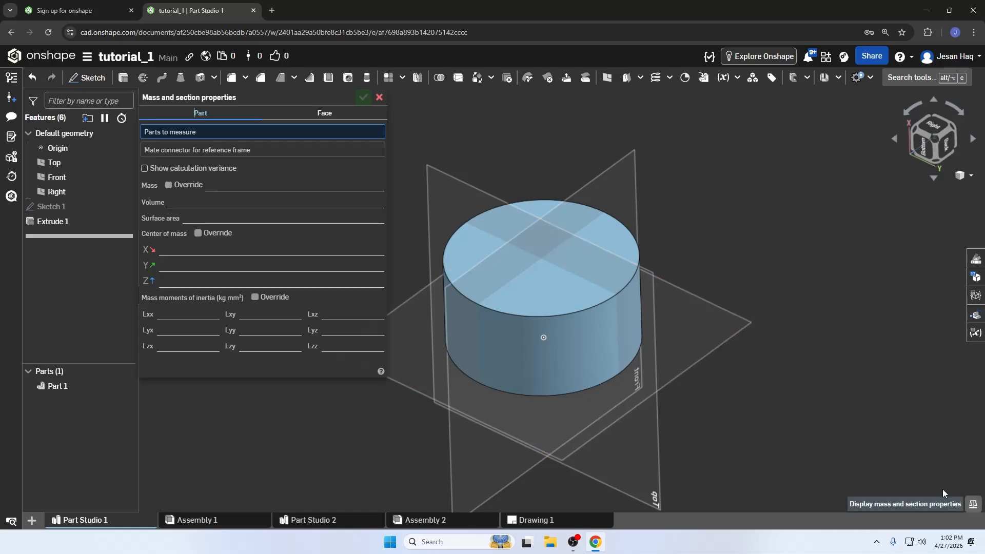
left_click(547, 309)
mouse_move(354, 200)
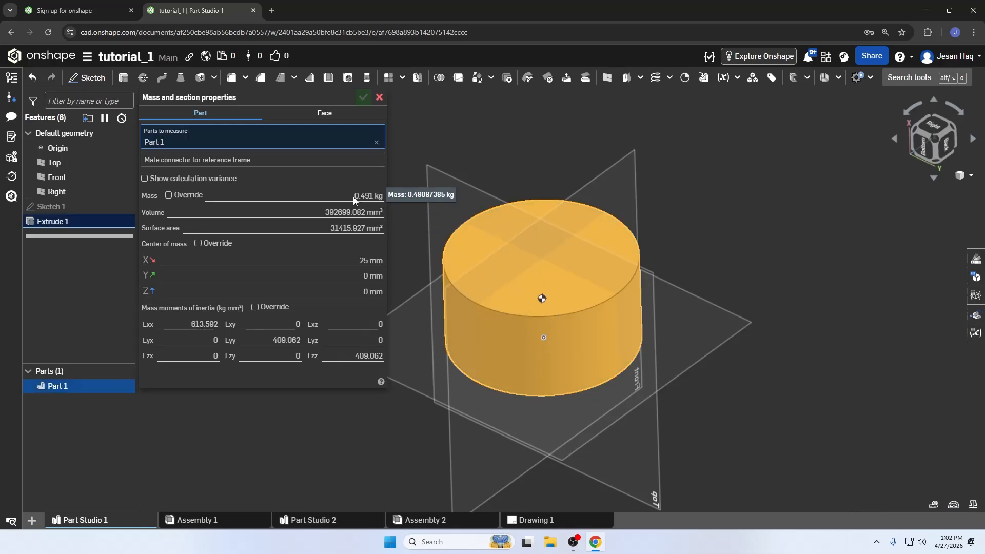
left_click_drag(348, 199, 381, 203)
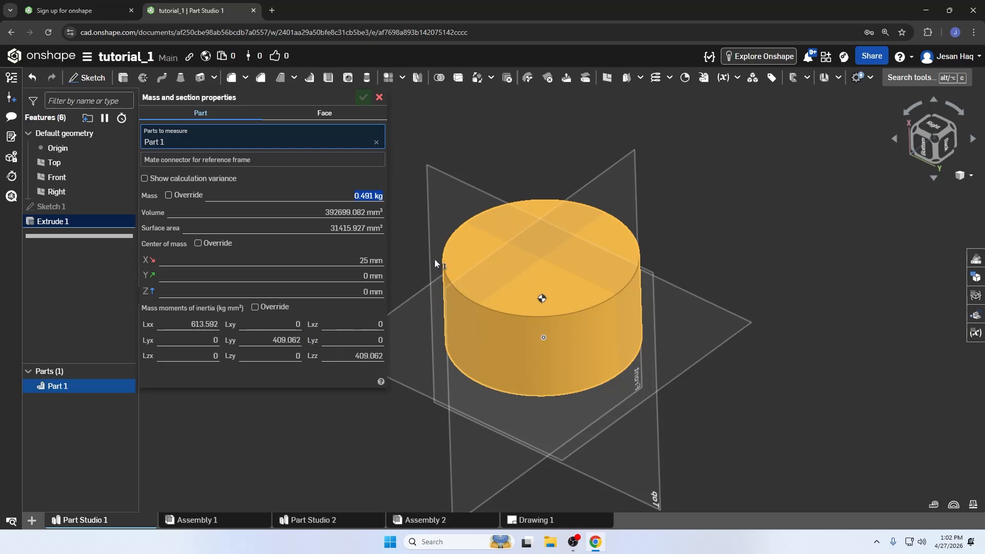
left_click_drag(344, 212, 384, 212)
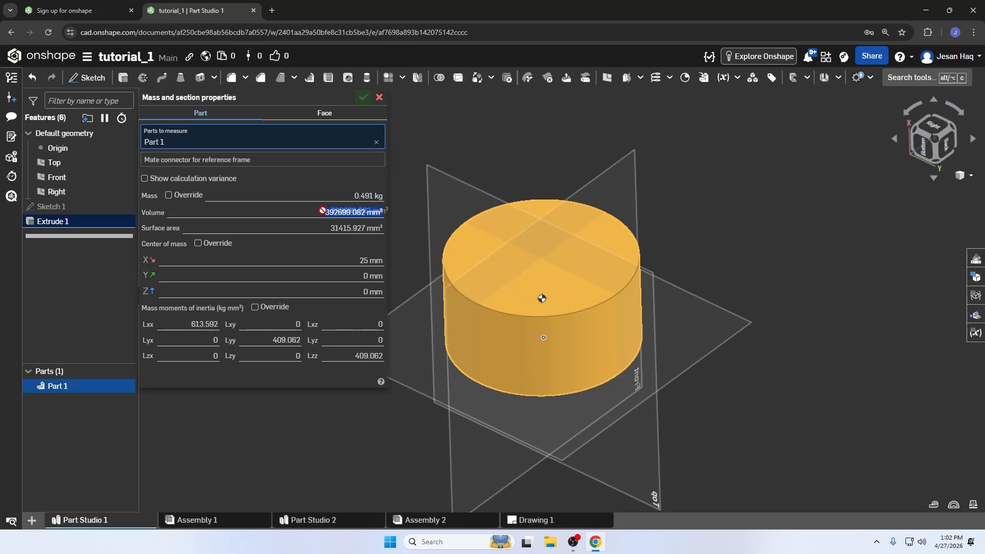
left_click_drag(329, 228, 382, 228)
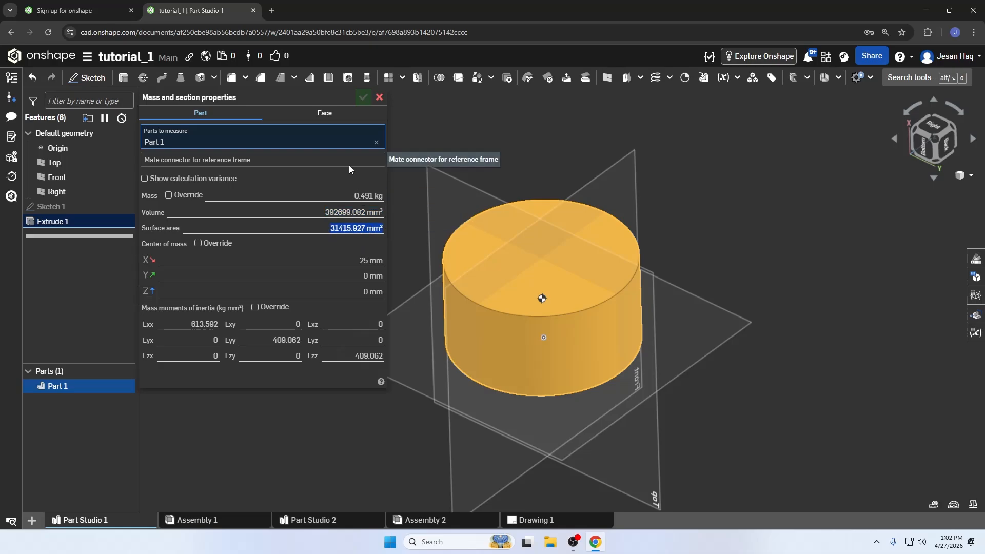
left_click(376, 147)
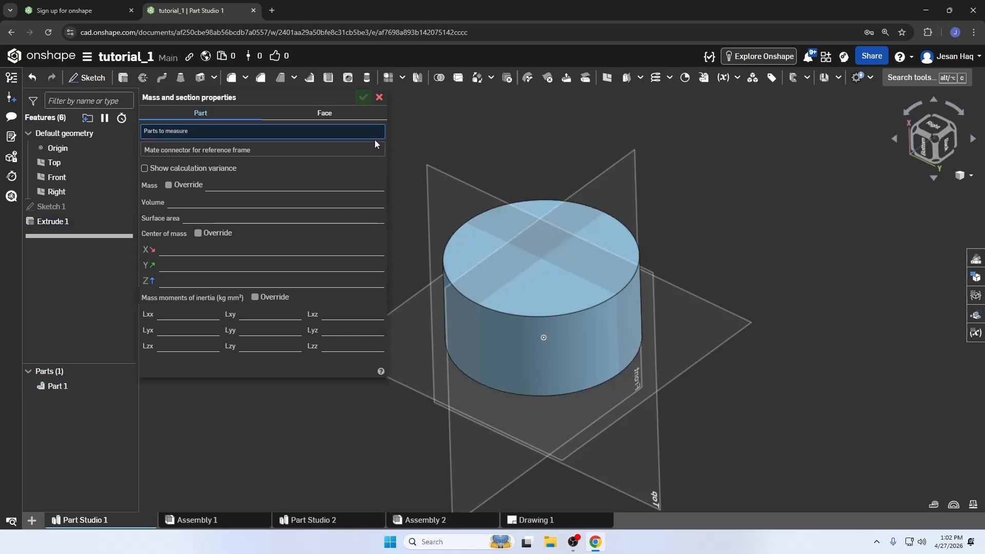
left_click(380, 99)
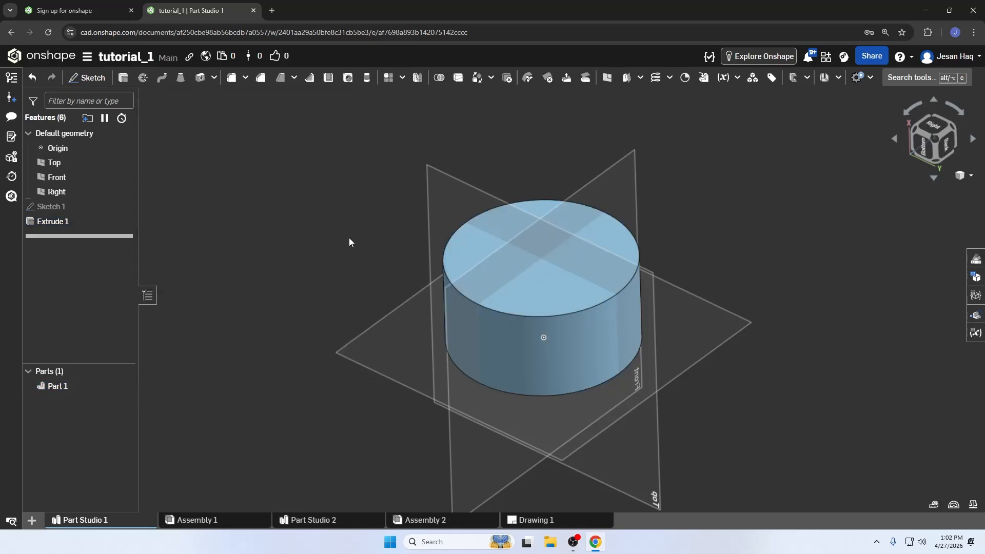